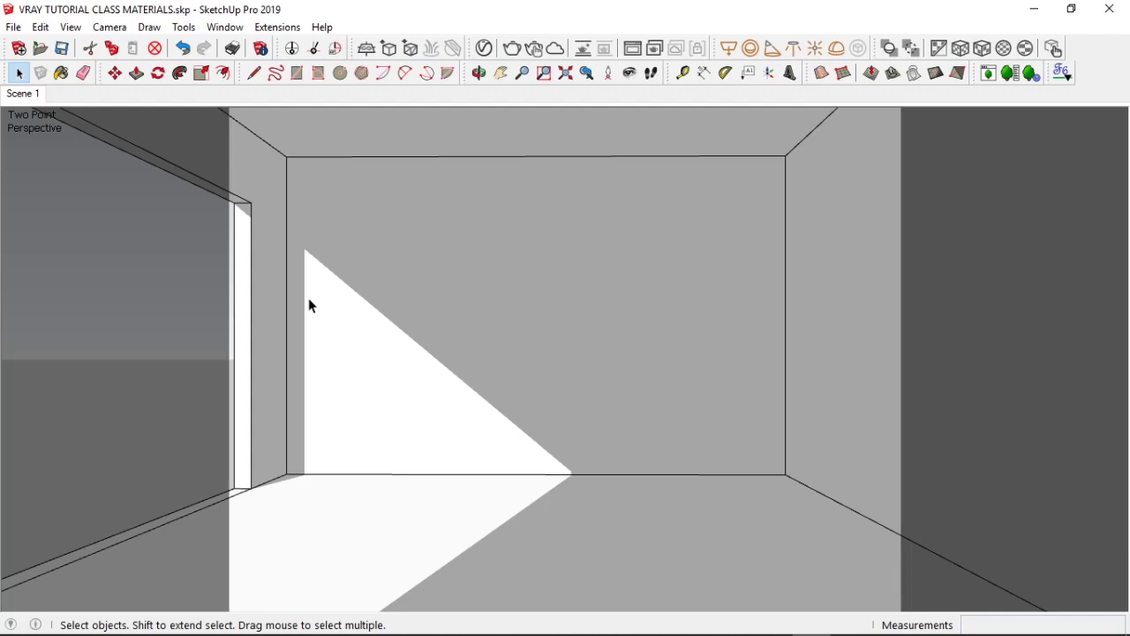
Activate the Paint Bucket and examine the In Model materials, sampling tool and material editing options
click(62, 76)
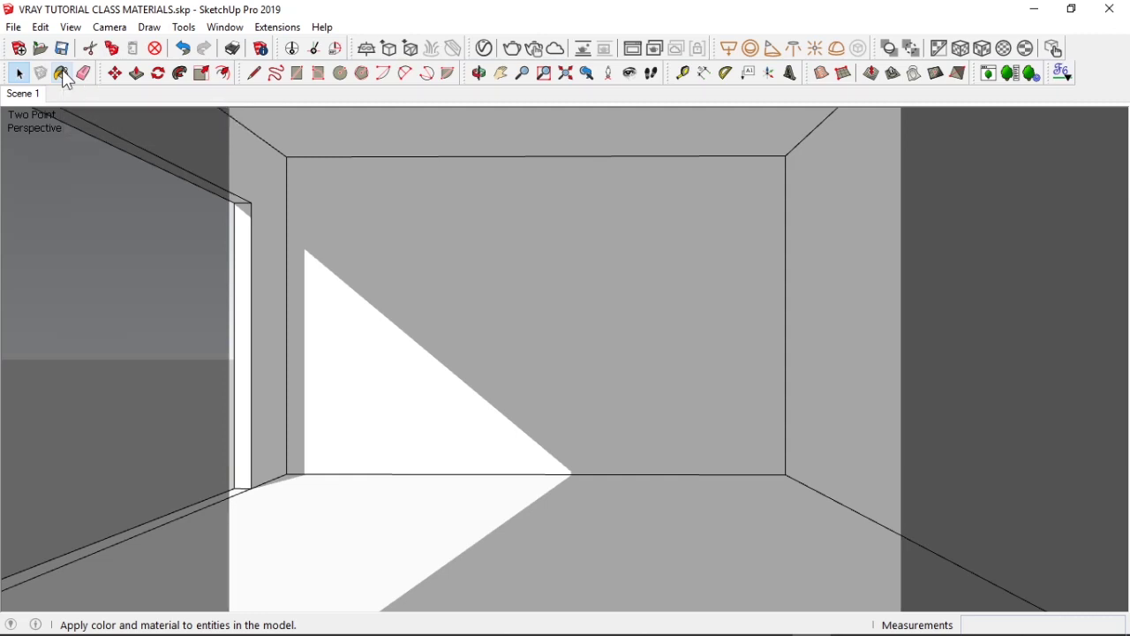
click(63, 76)
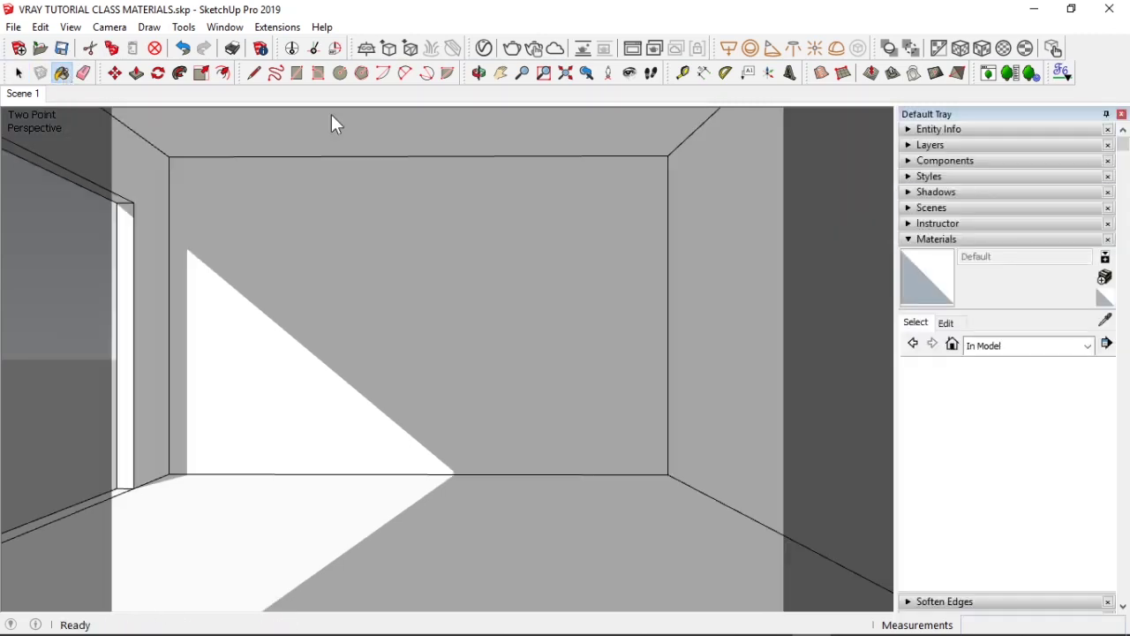
click(954, 346)
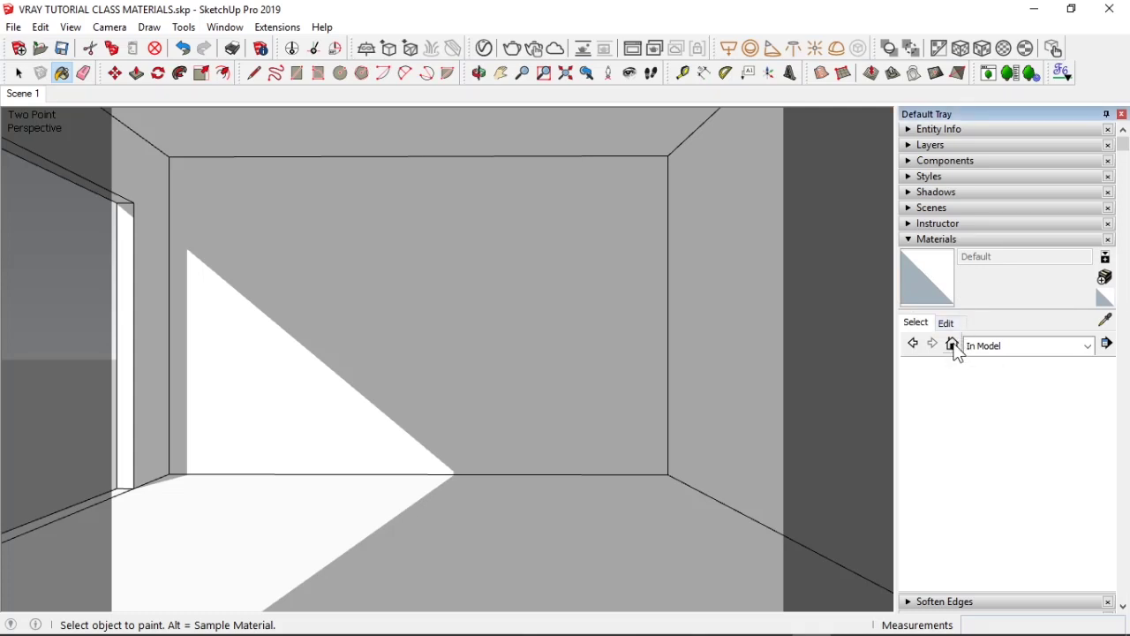
click(1105, 319)
click(380, 274)
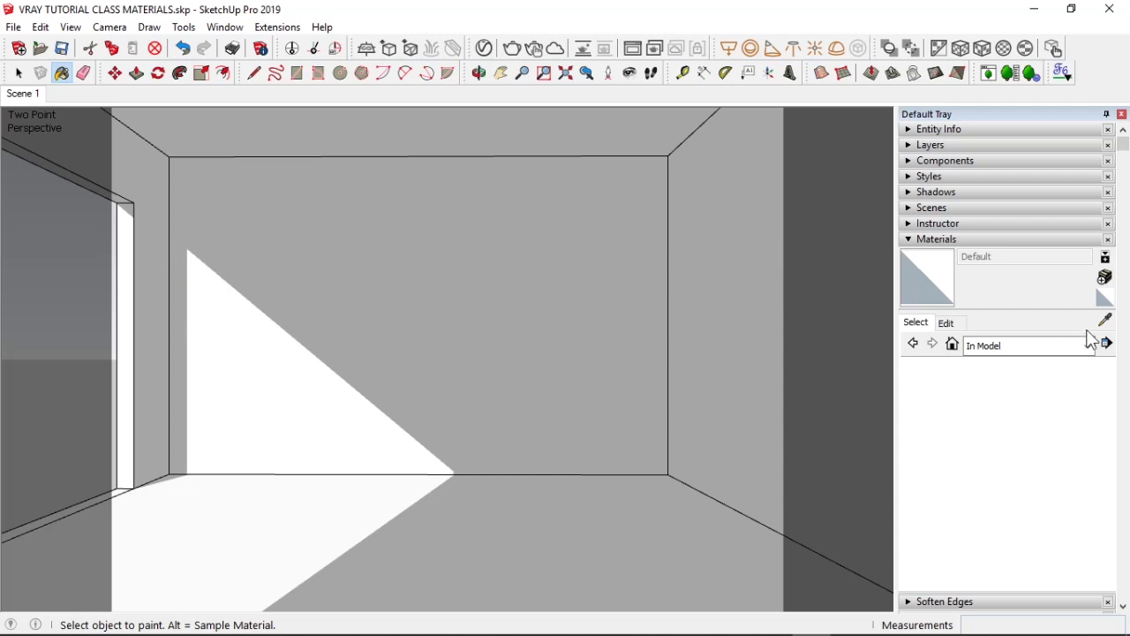
click(947, 324)
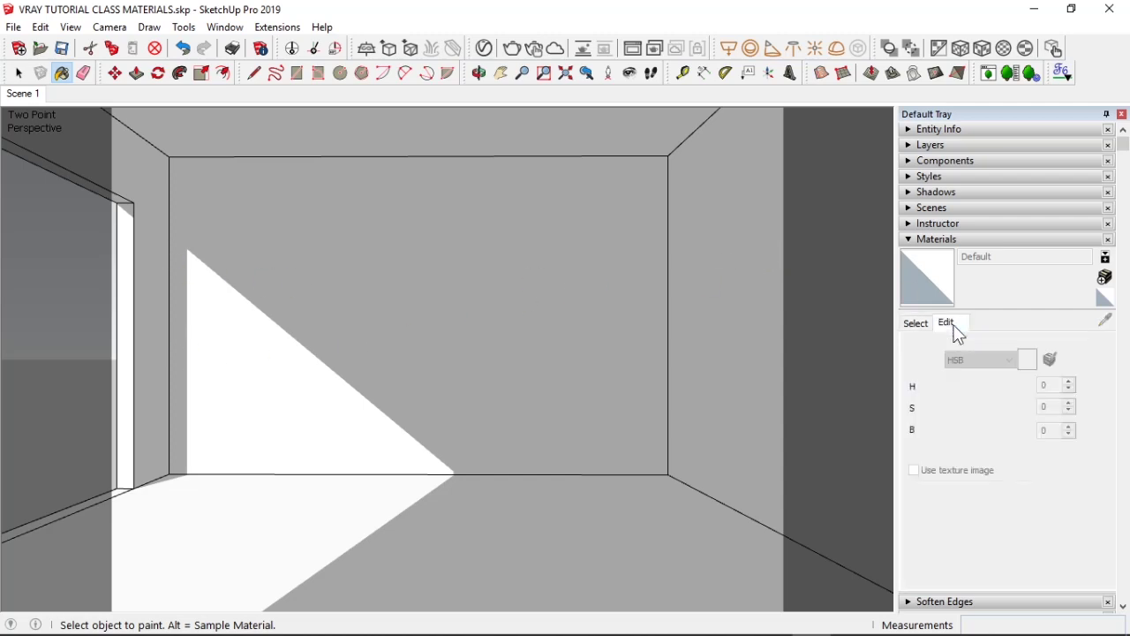
click(919, 324)
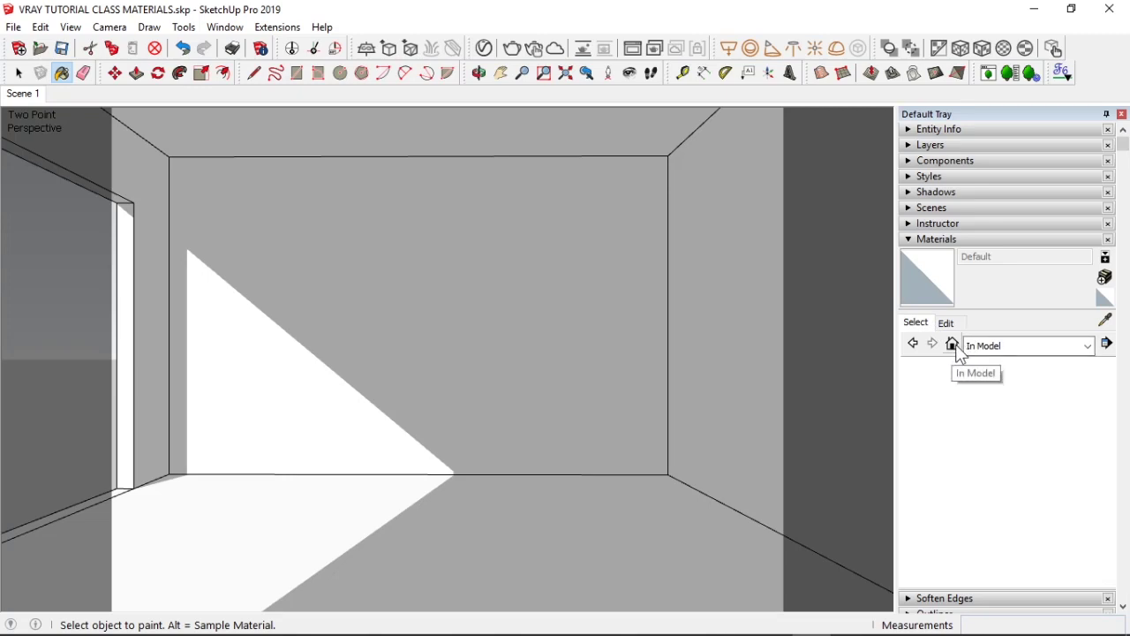
Browse the material library's main folder, then the Carpet and Textiles and Groundcover collections
click(1088, 346)
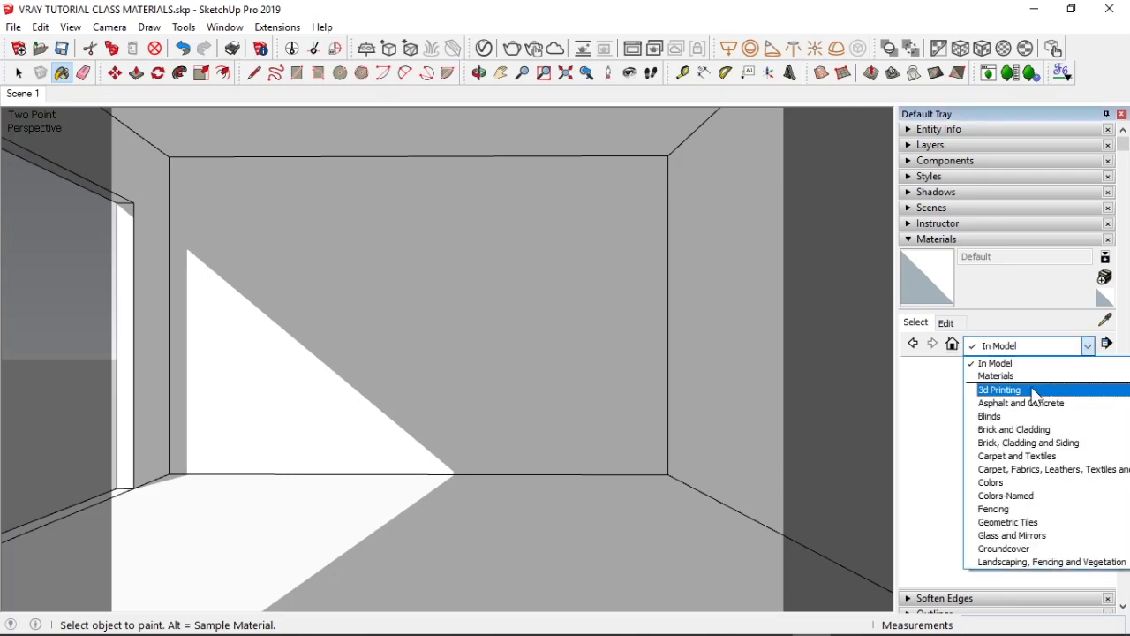
click(998, 376)
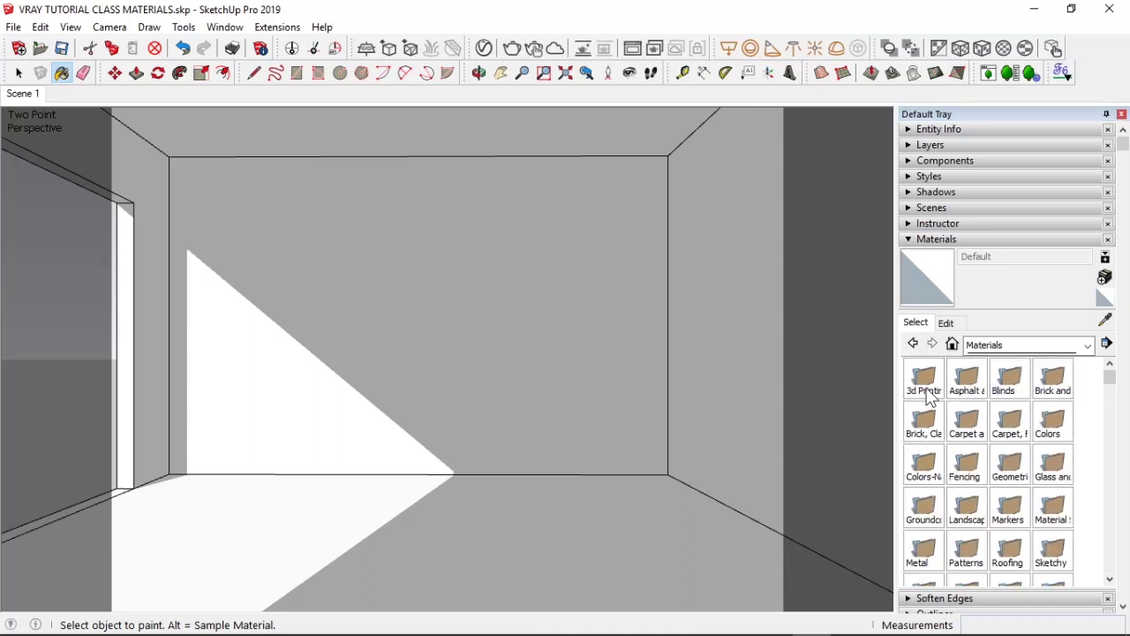
click(1089, 348)
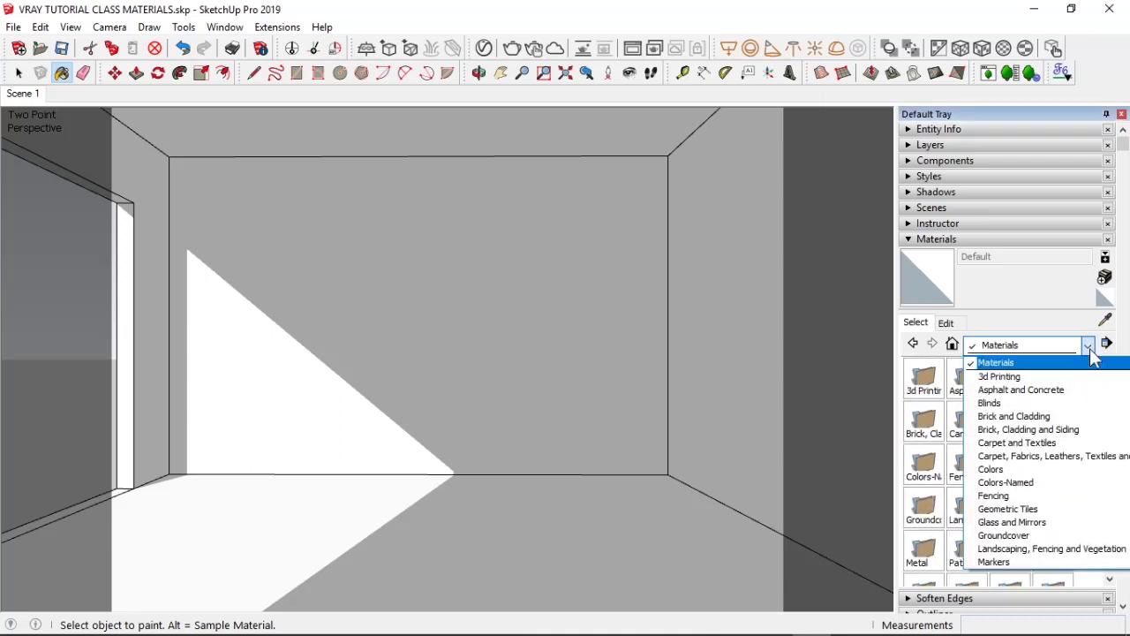
click(1084, 362)
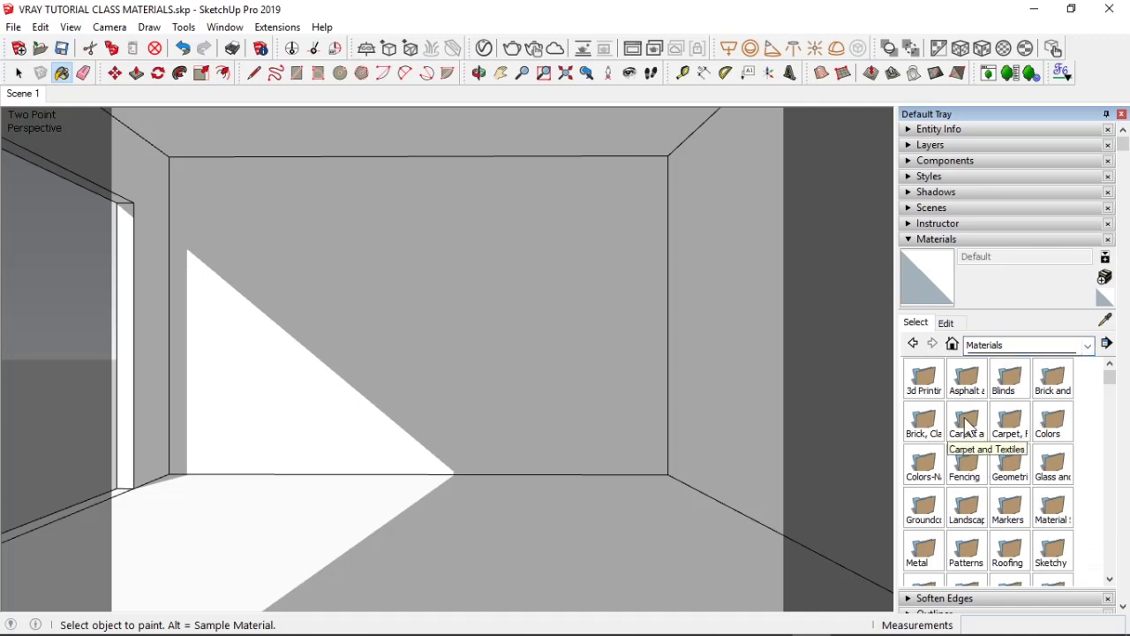
double_click(969, 427)
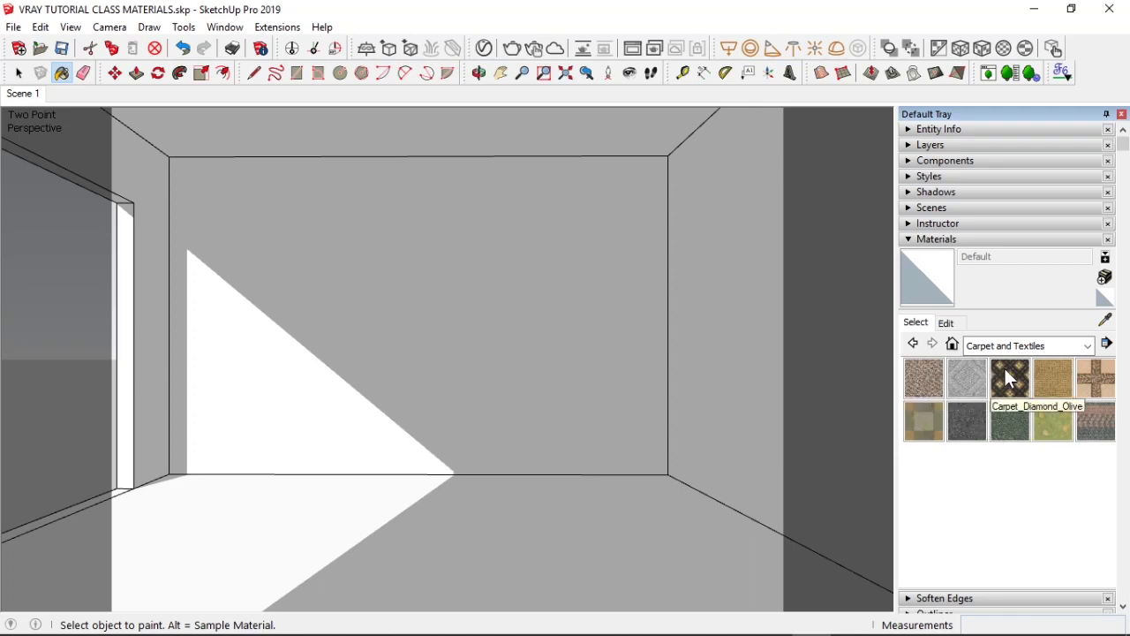
click(1088, 351)
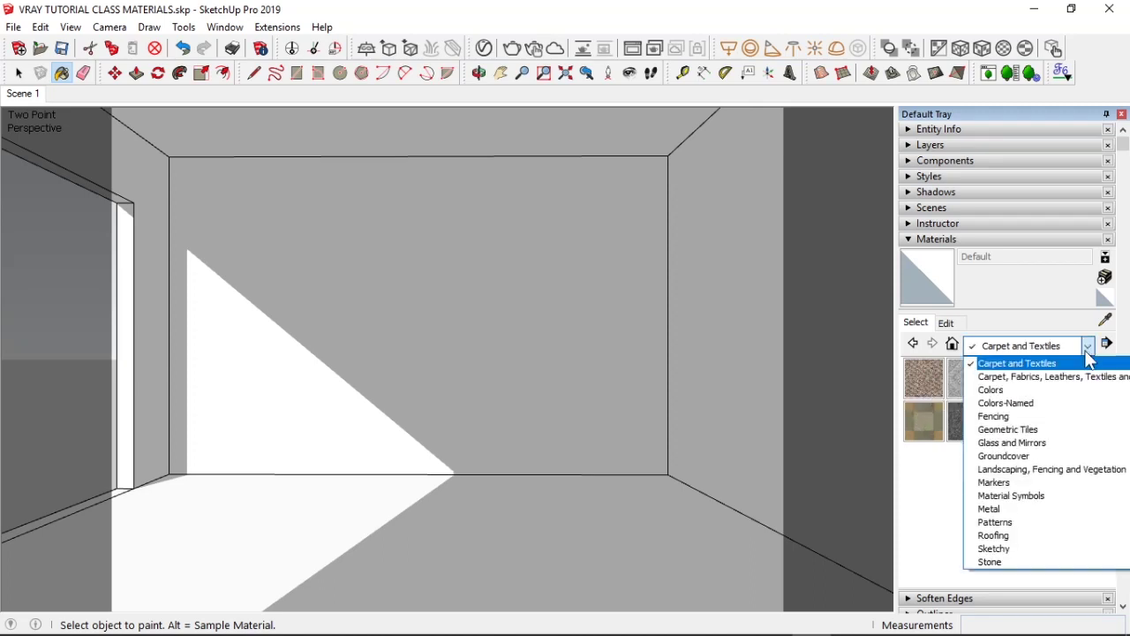
click(1018, 457)
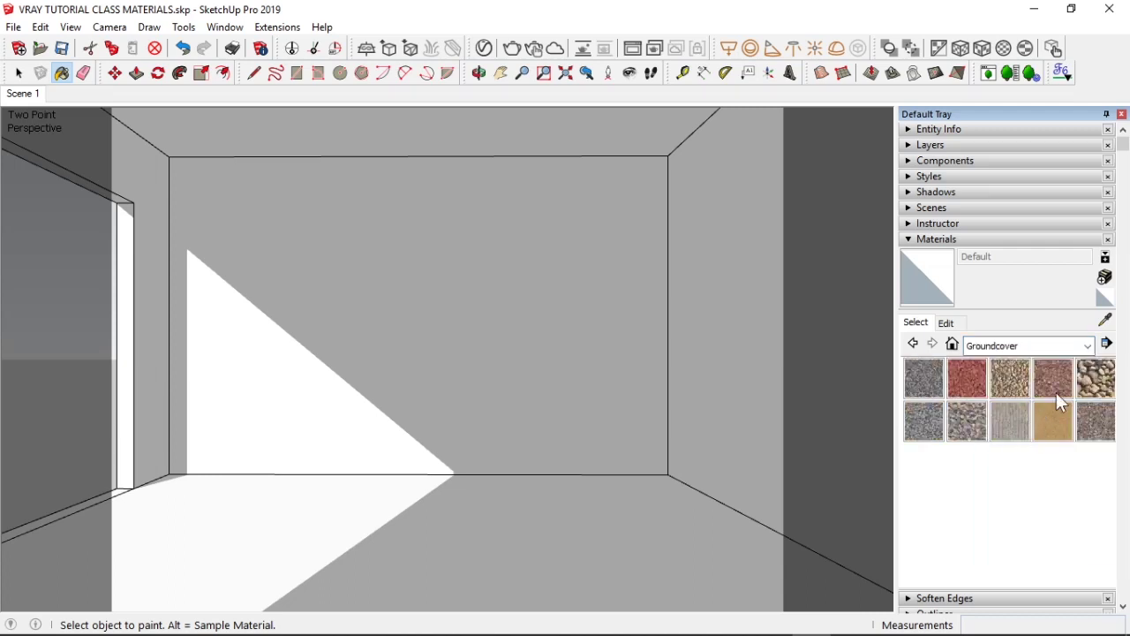
Choose the Brick_Rough_Dark material from the Brick and Cladding collection
click(1090, 351)
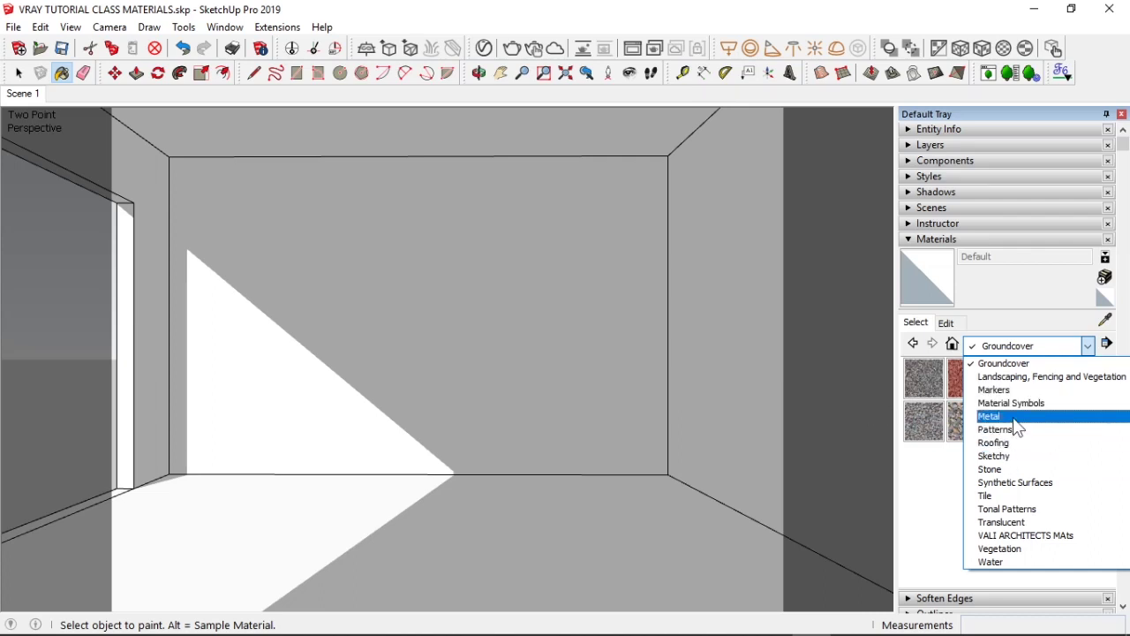
scroll(1020, 415, up, 5)
scroll(1023, 413, up, 4)
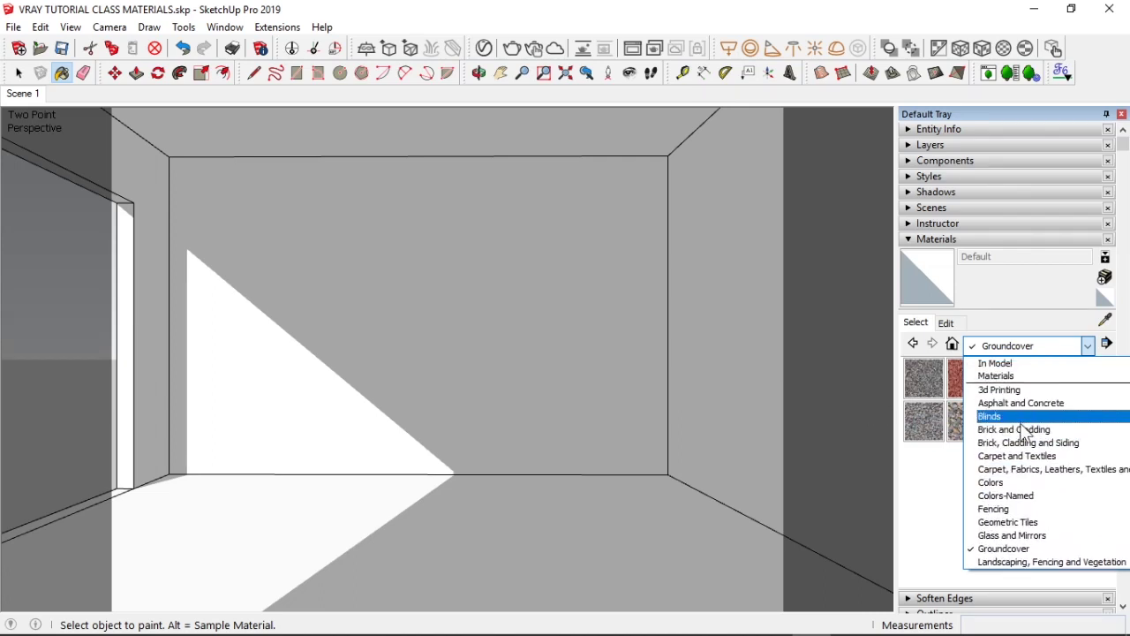
click(1022, 433)
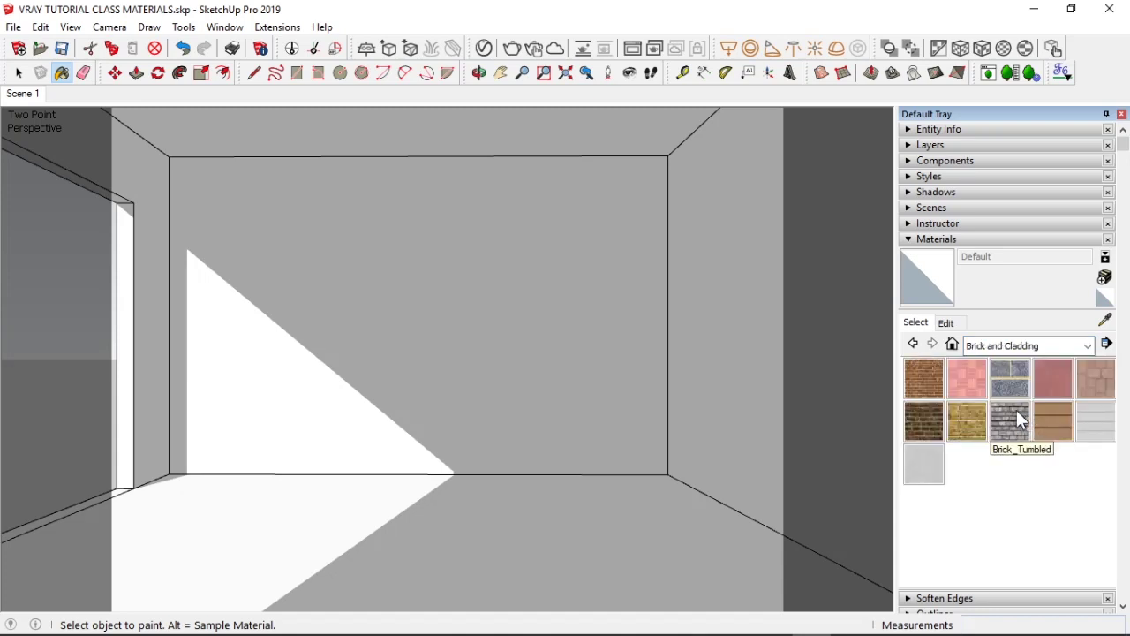
click(933, 424)
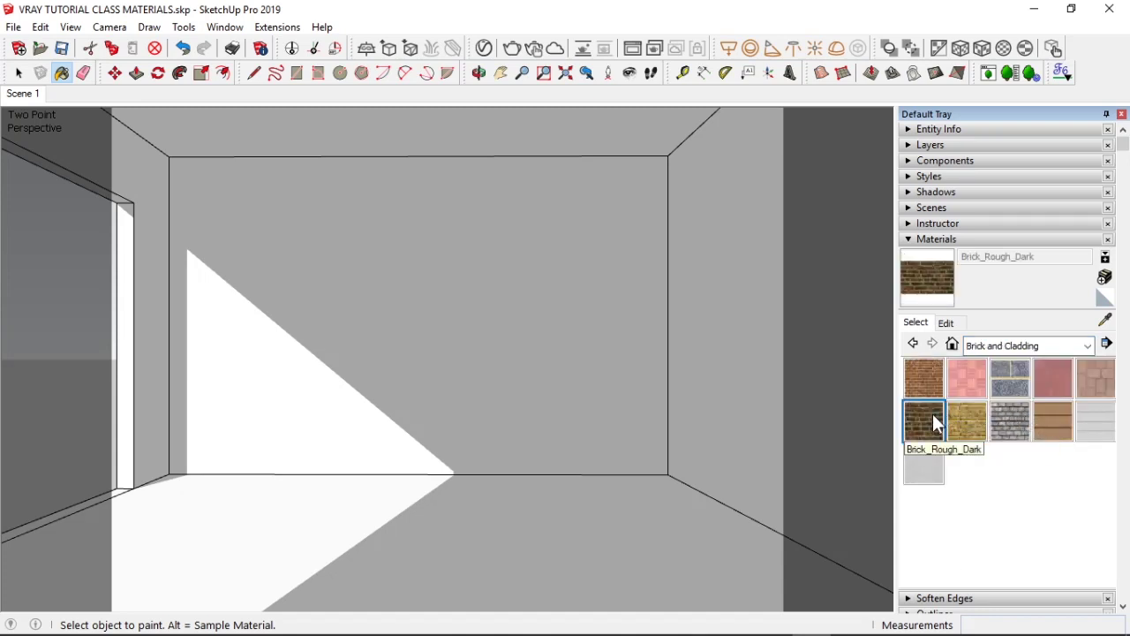
Open the wall group for editing and paint its back and right walls with Brick_Rough_Dark
key(space)
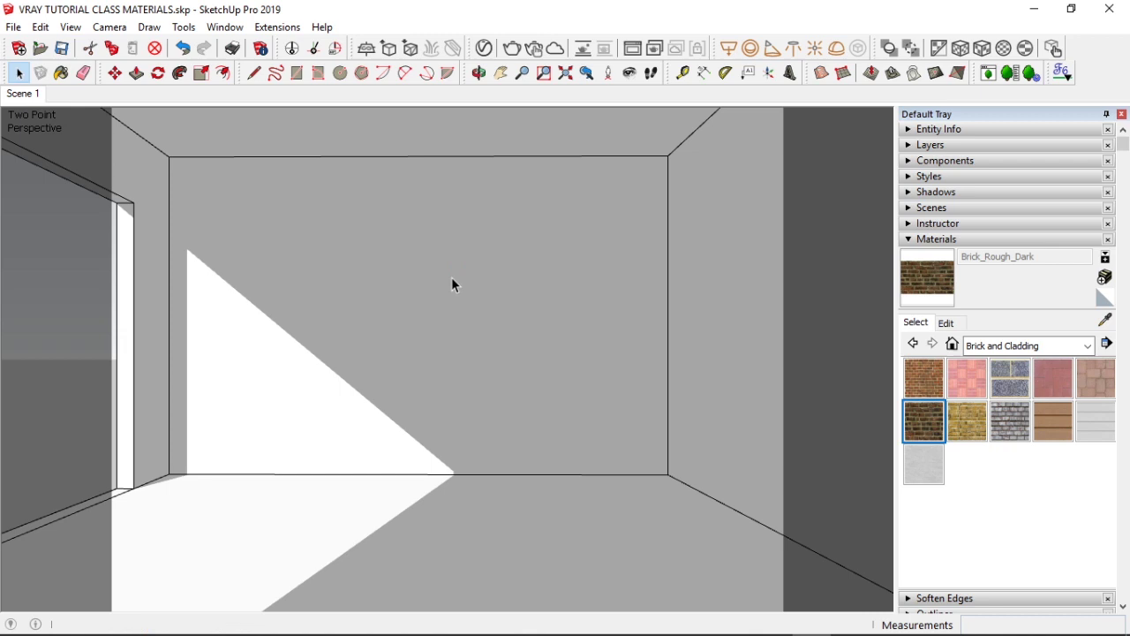
click(453, 278)
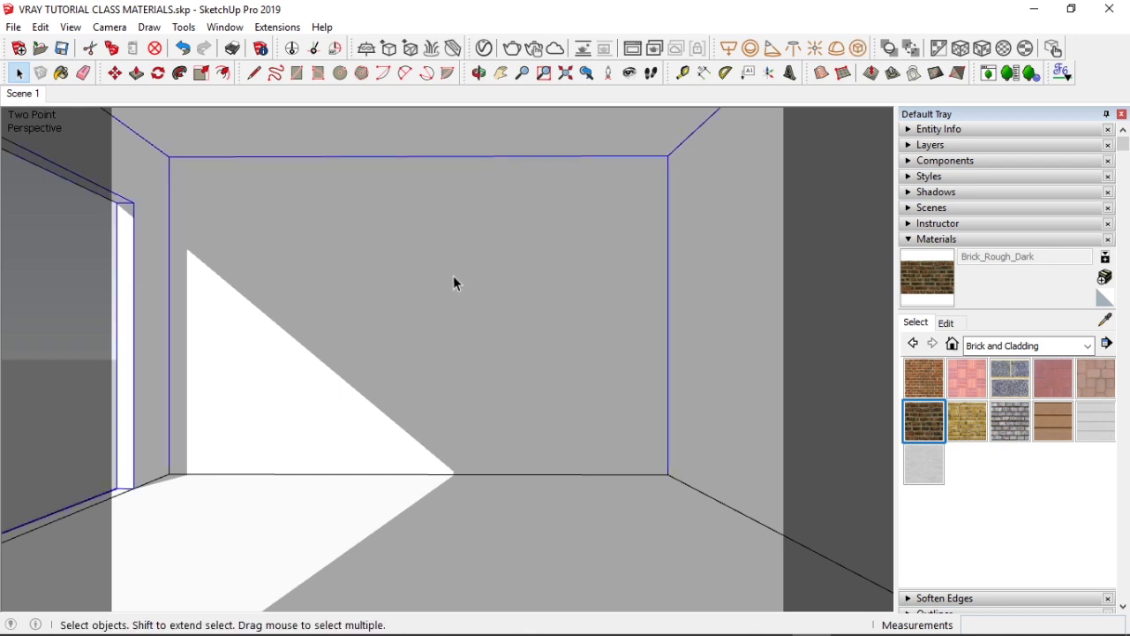
double_click(453, 278)
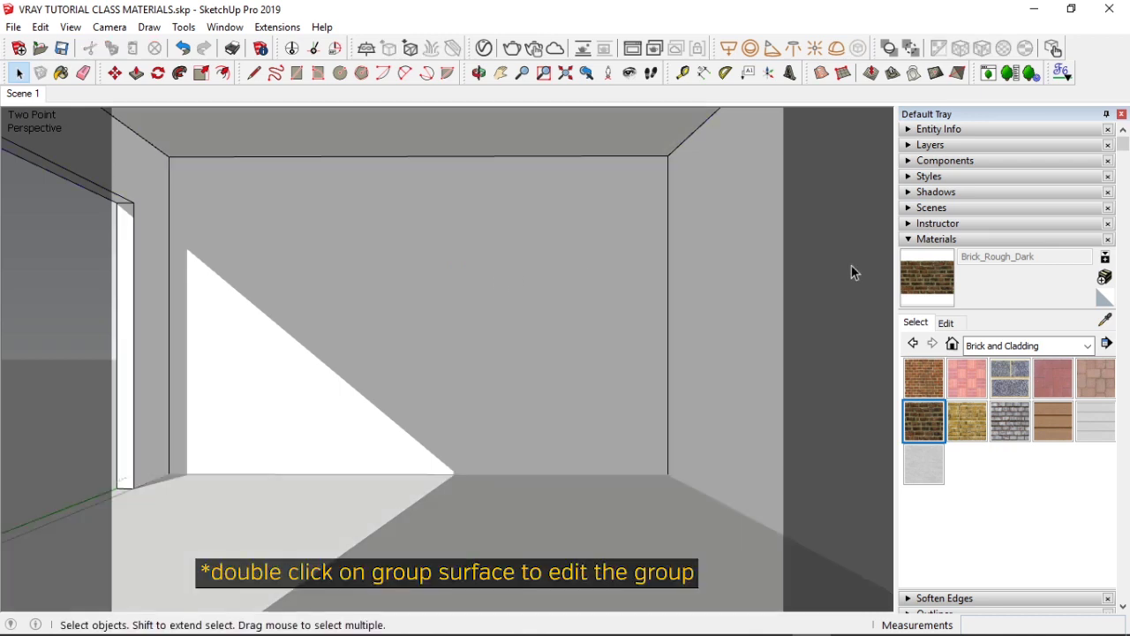
click(924, 421)
click(441, 313)
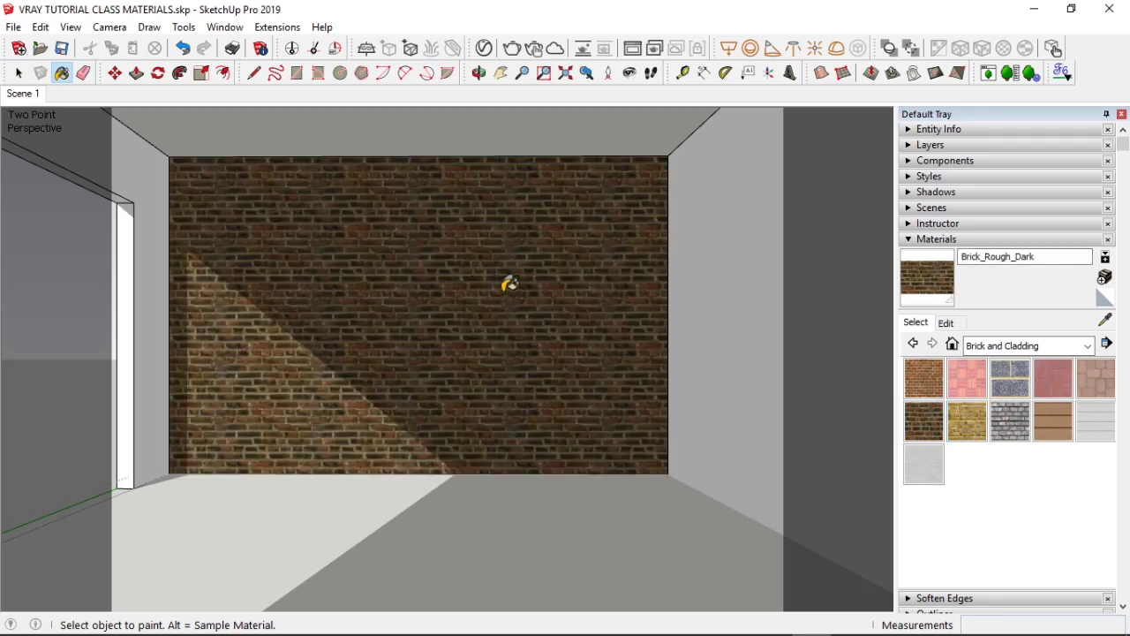
click(718, 232)
key(space)
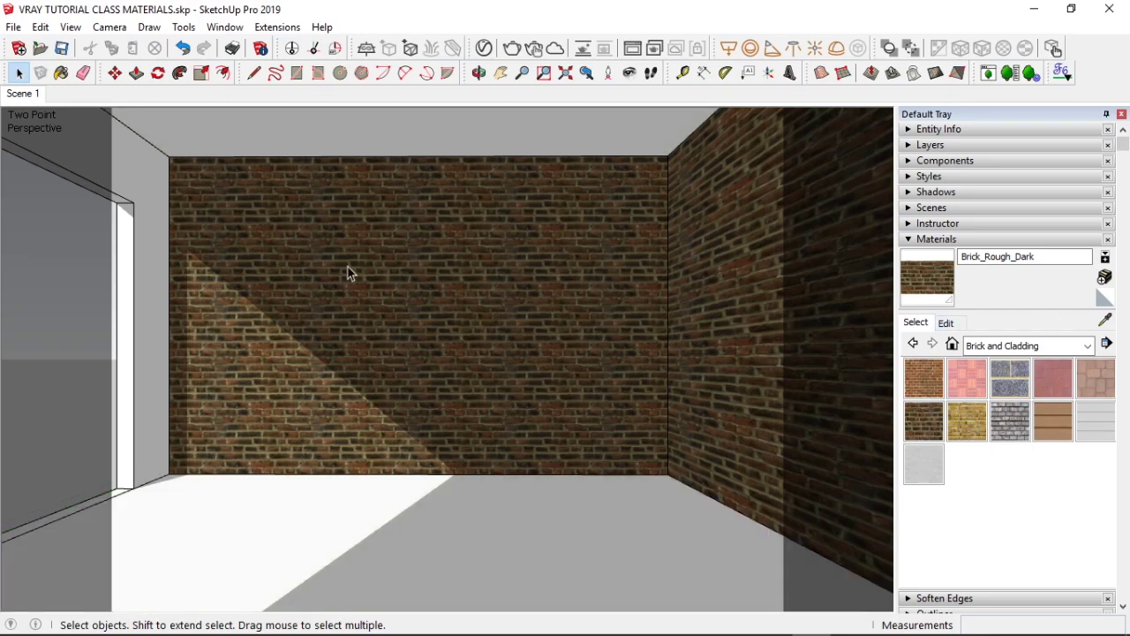
Sample the brick material from the back wall so it becomes the active paint material
scroll(348, 265, up, 4)
scroll(348, 263, down, 2)
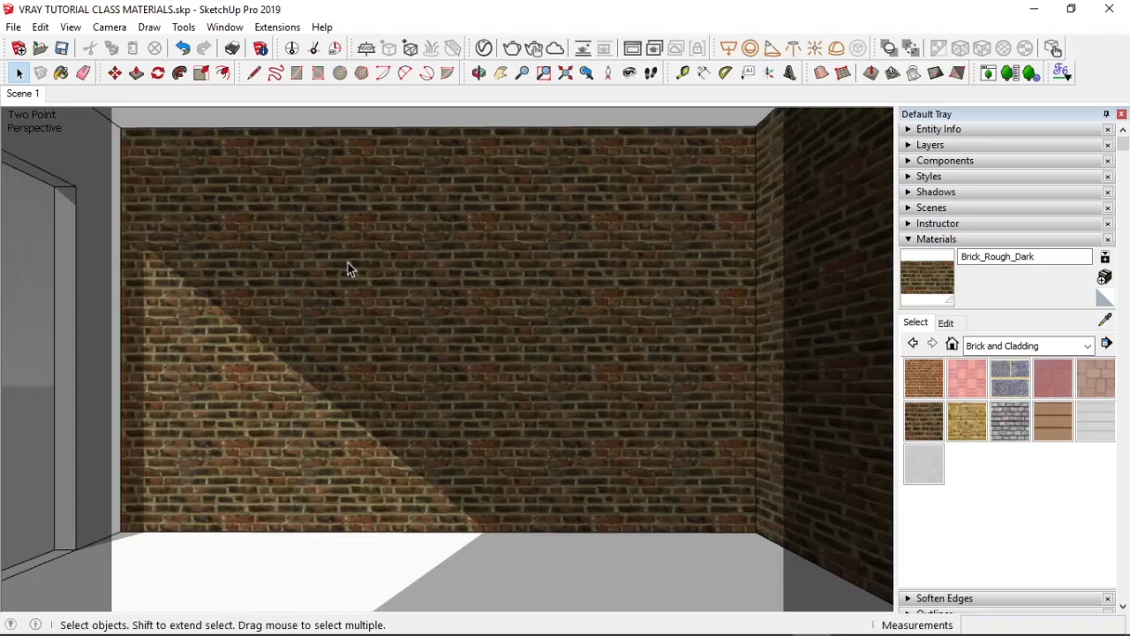
scroll(348, 270, down, 2)
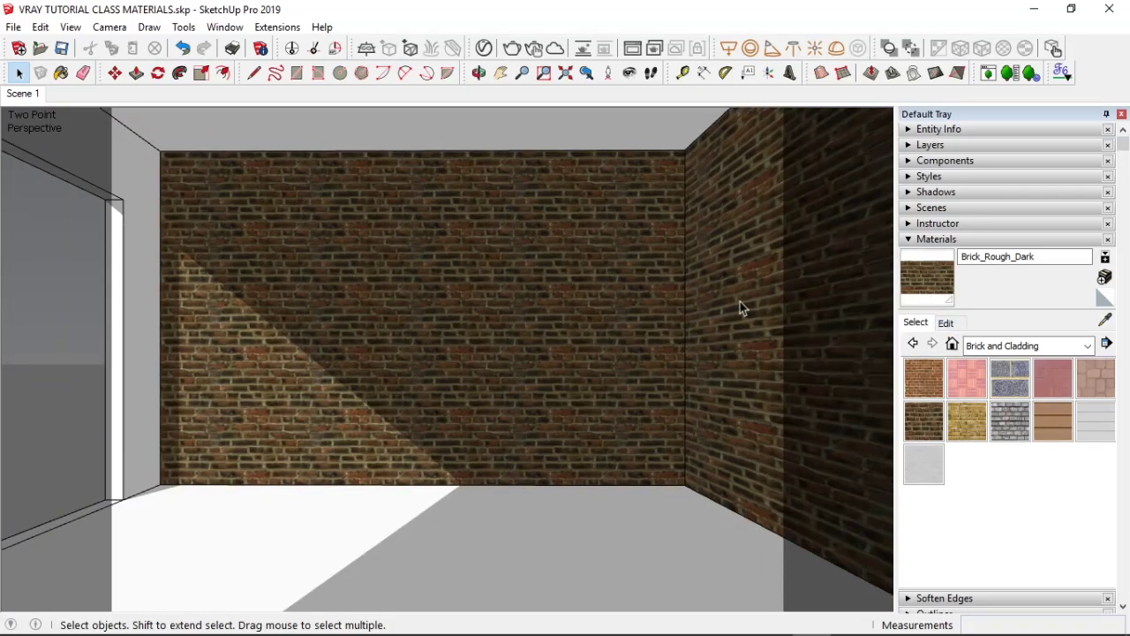
click(1106, 321)
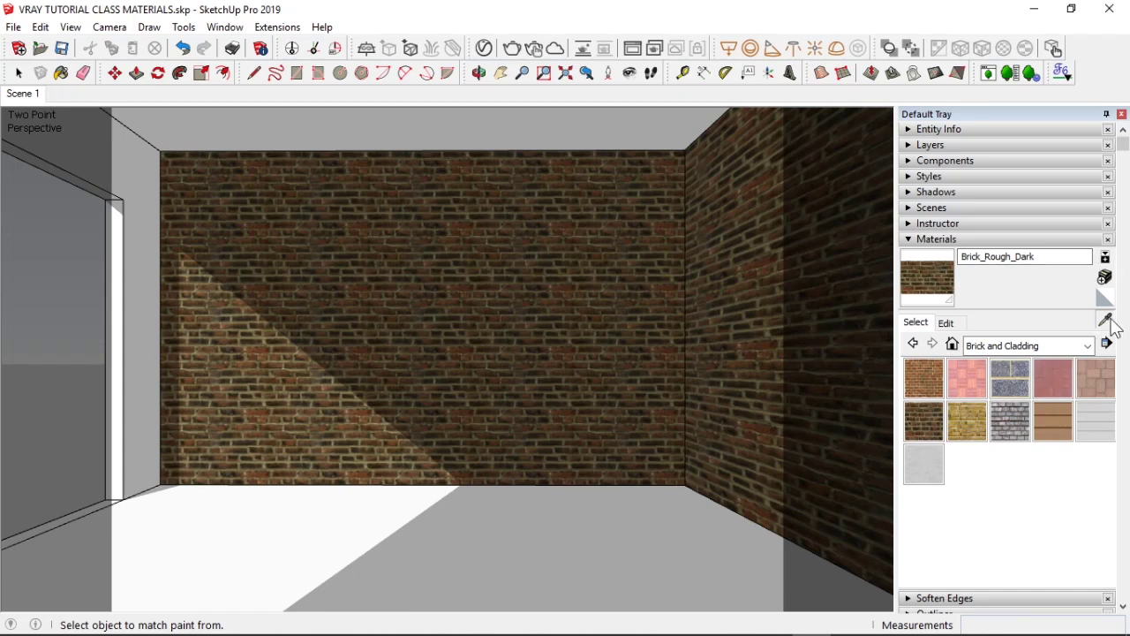
key(space)
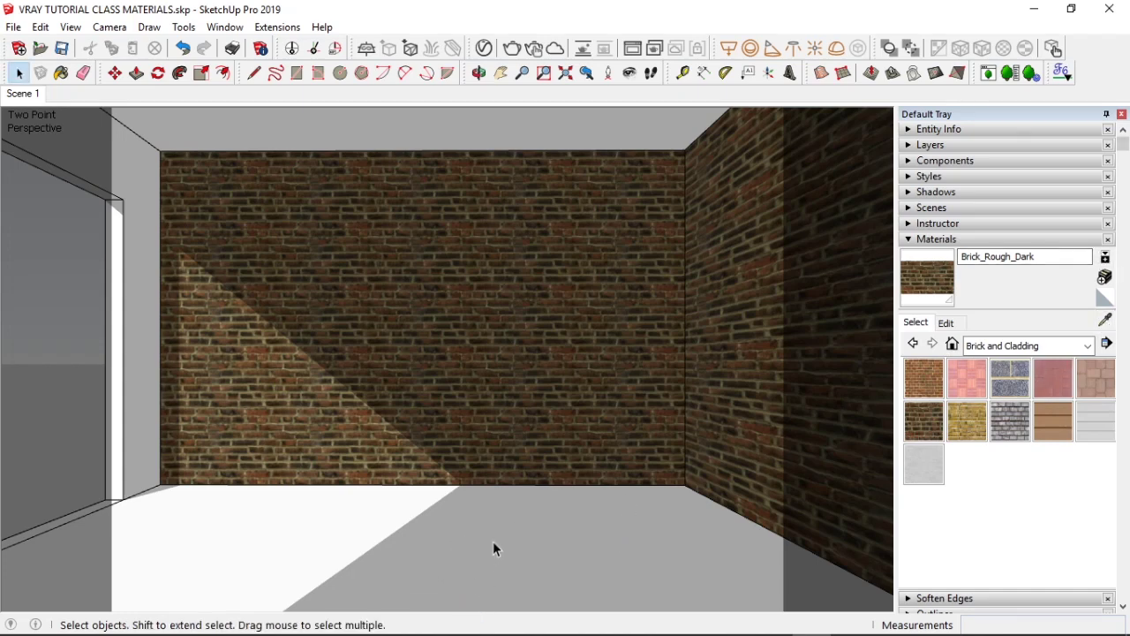
click(980, 375)
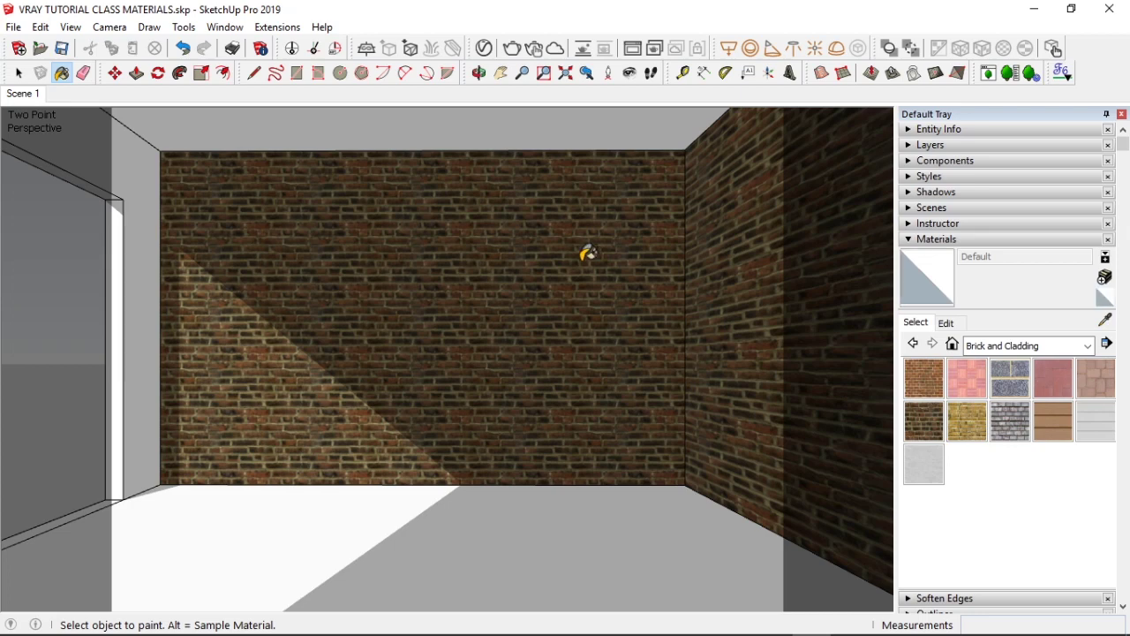
key(alt)
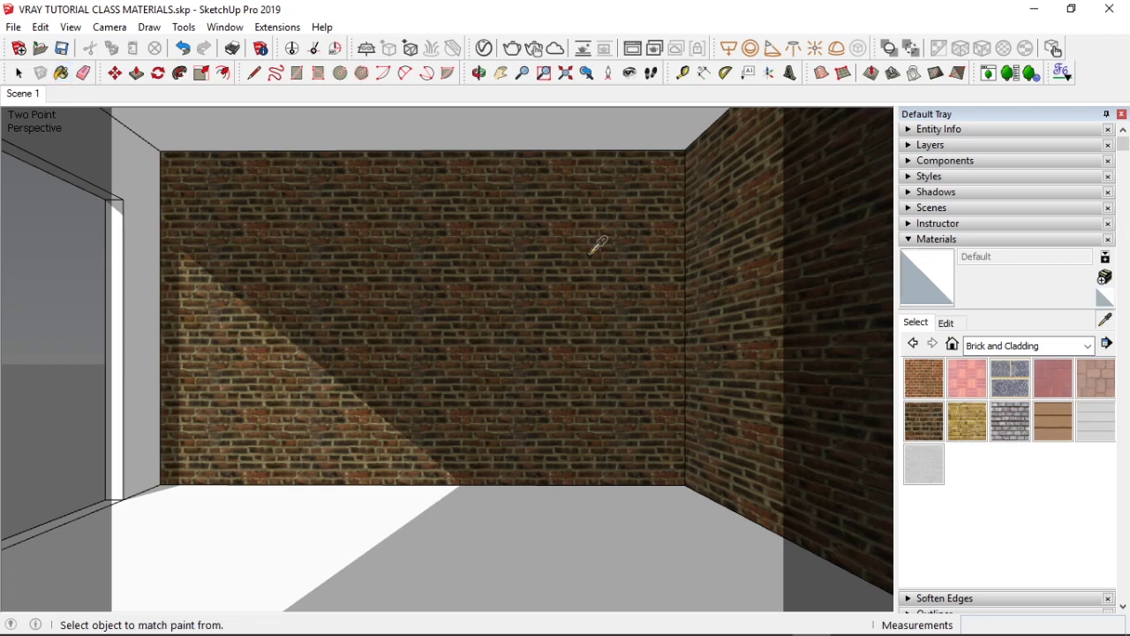
alt+click(598, 245)
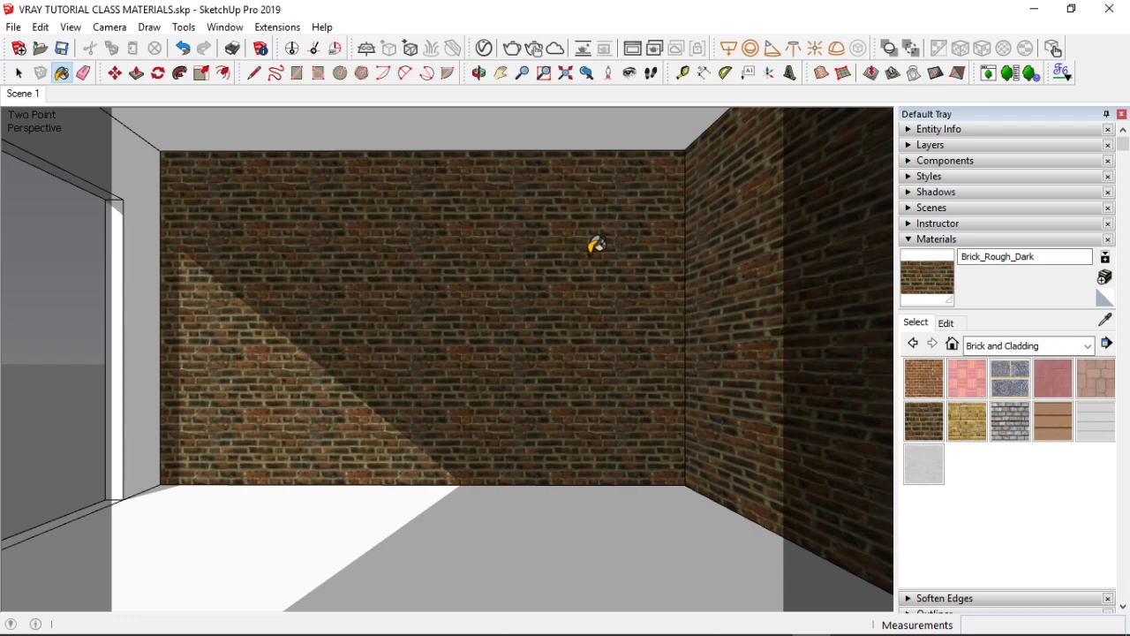
Collapse the materials section, close the Default Tray and return to the Select tool inside the wall group
click(936, 239)
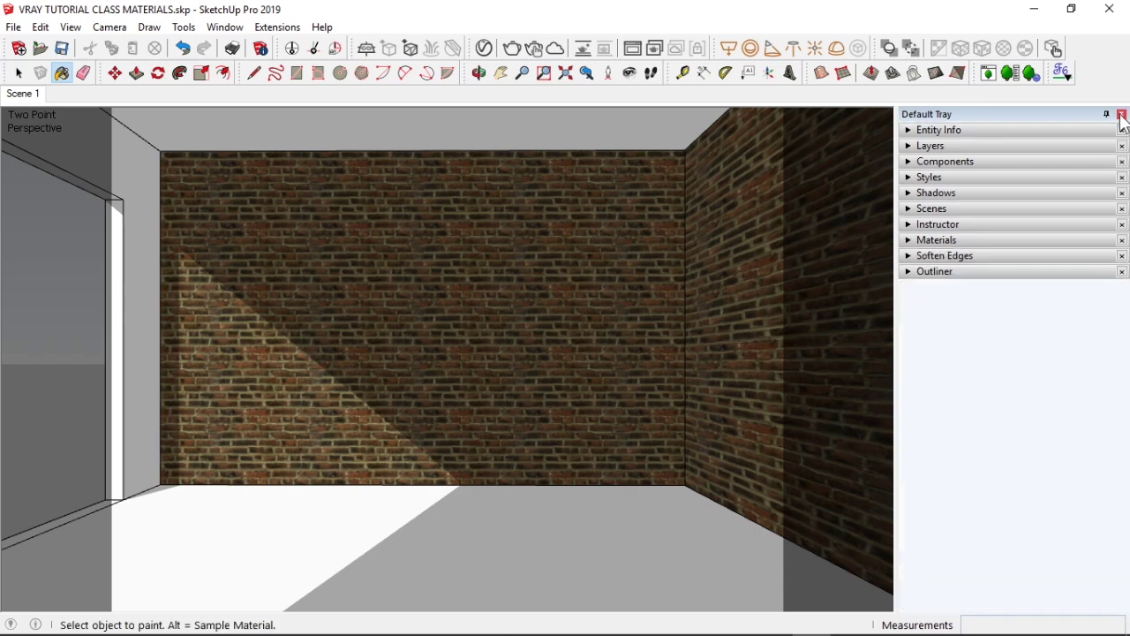
click(1123, 115)
key(space)
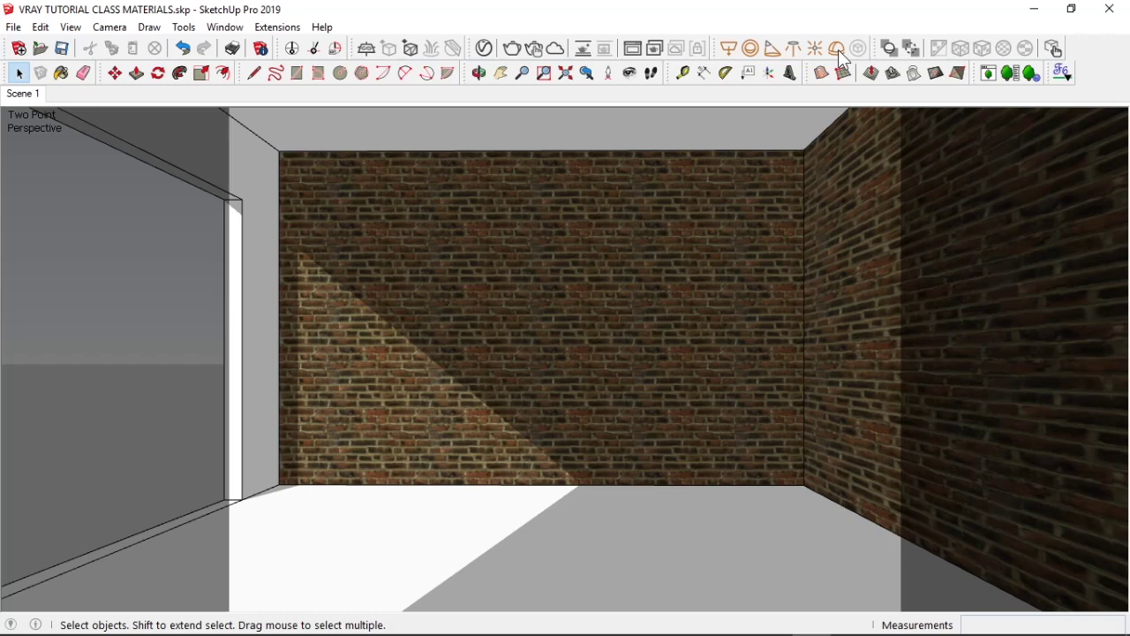
click(701, 210)
key(Escape)
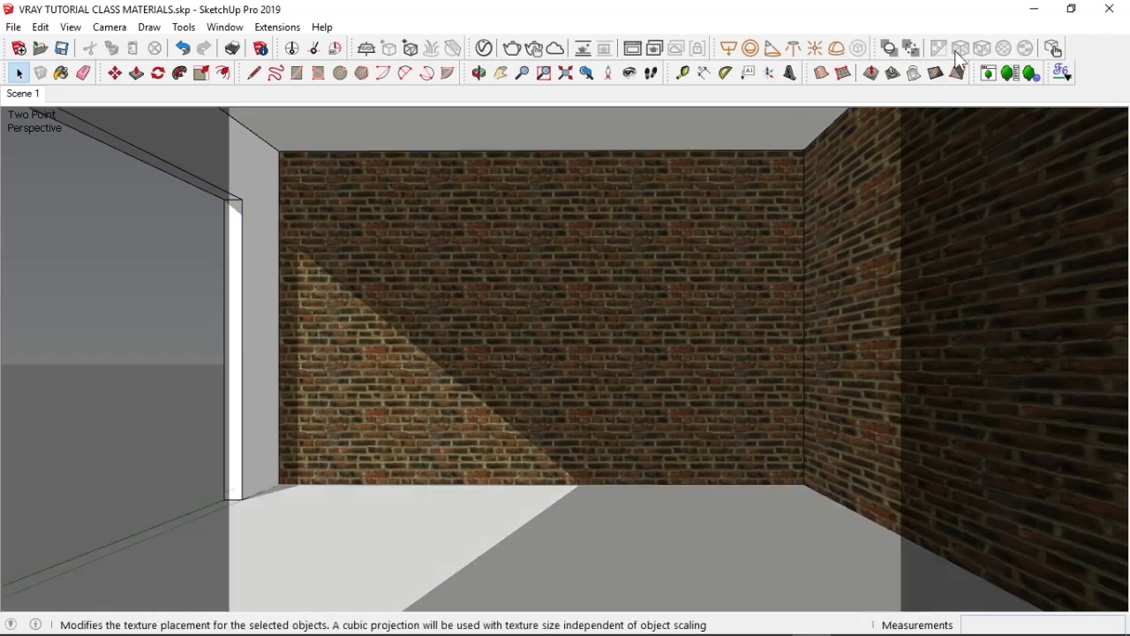
Remove the brick material from the right wall and apply the tri-planar projection that ignores object scaling to the back wall
click(648, 210)
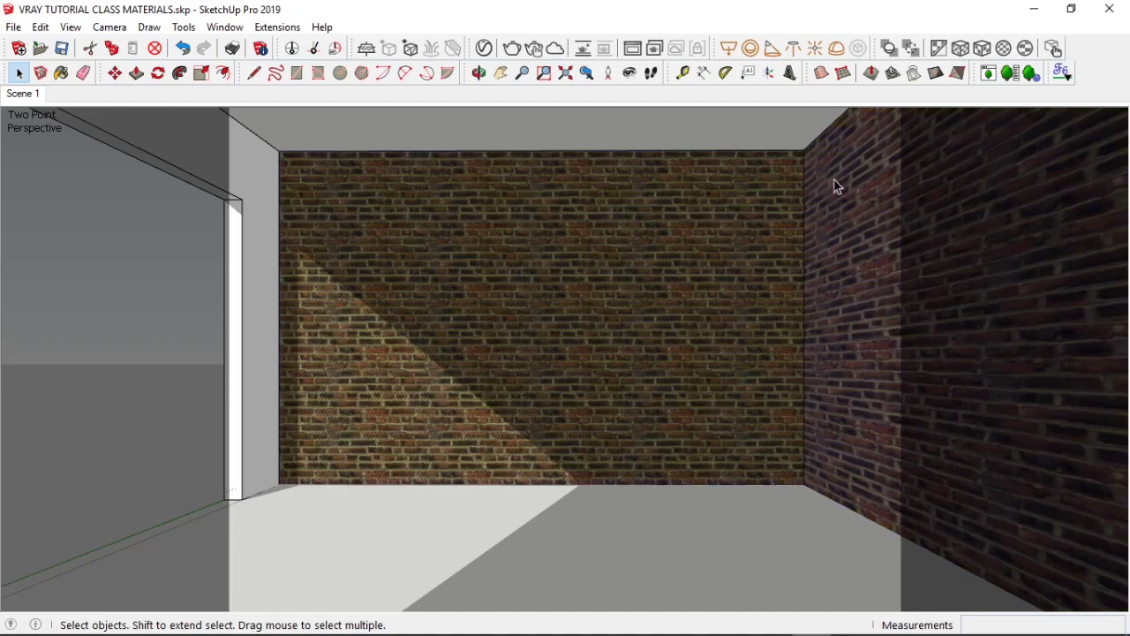
click(939, 48)
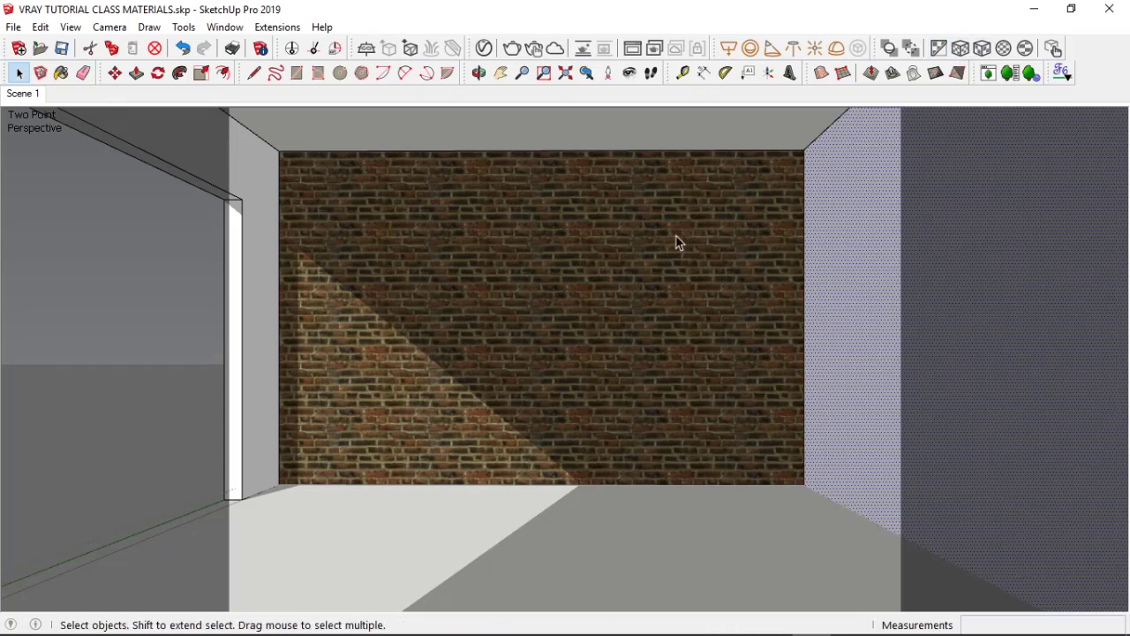
click(606, 268)
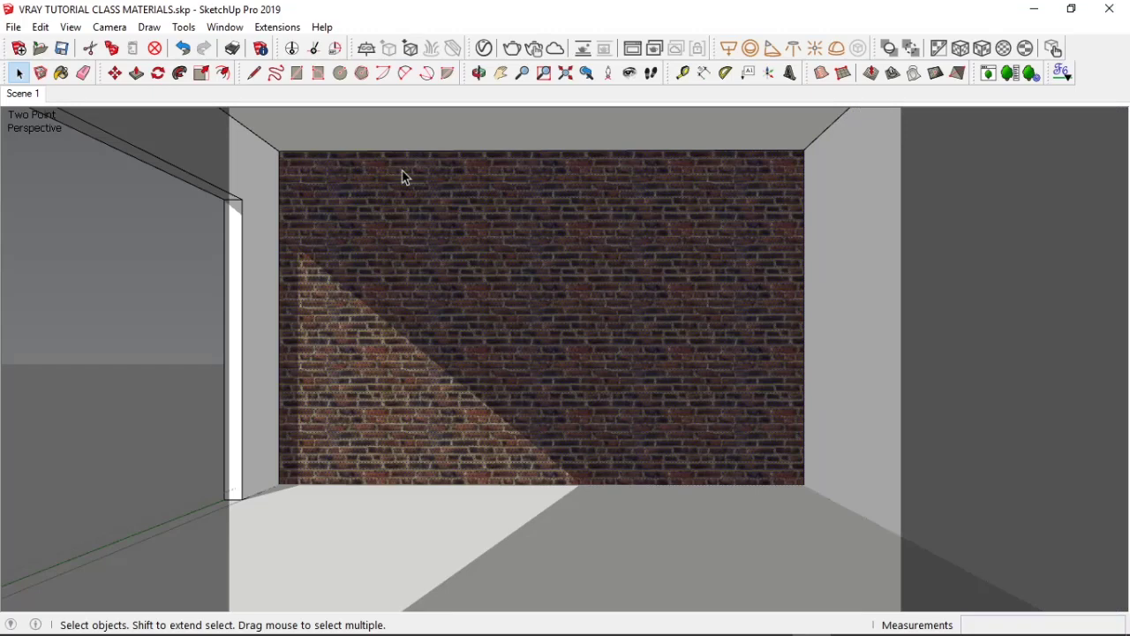
click(961, 51)
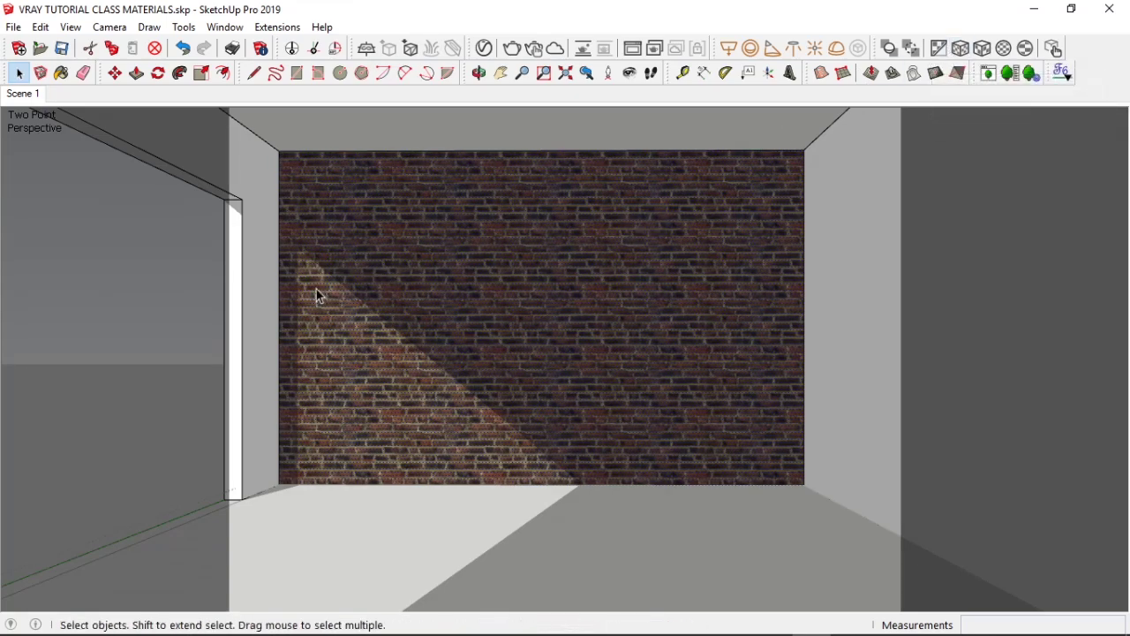
Examine the brick texture's mapping across the back wall and up close along its right edge
scroll(413, 227, up, 3)
scroll(413, 229, down, 2)
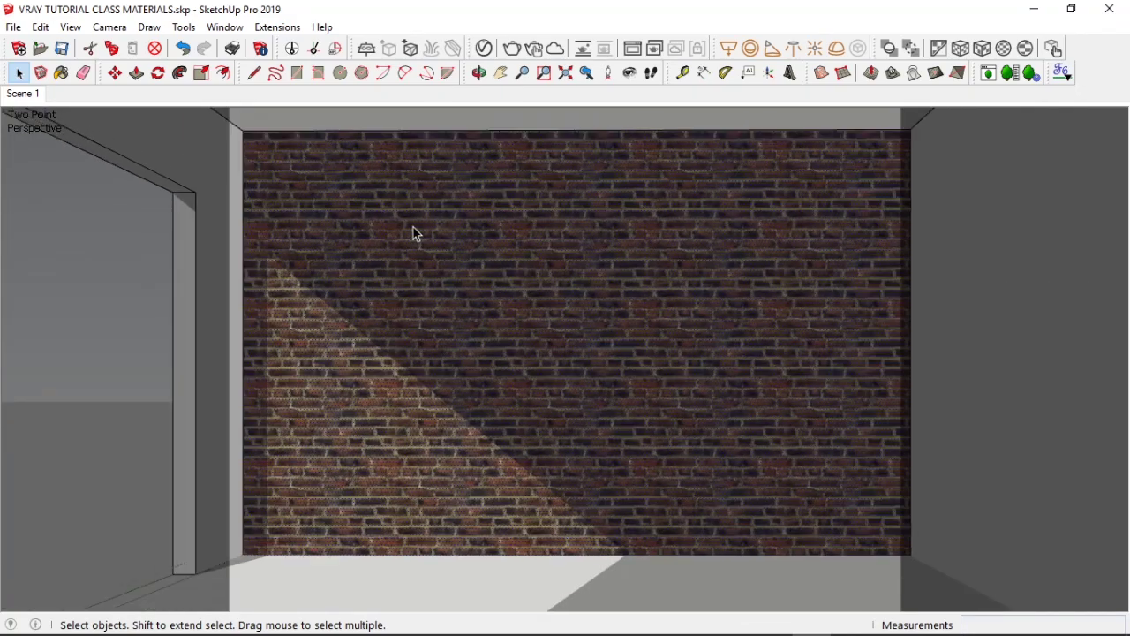
scroll(245, 202, up, 1)
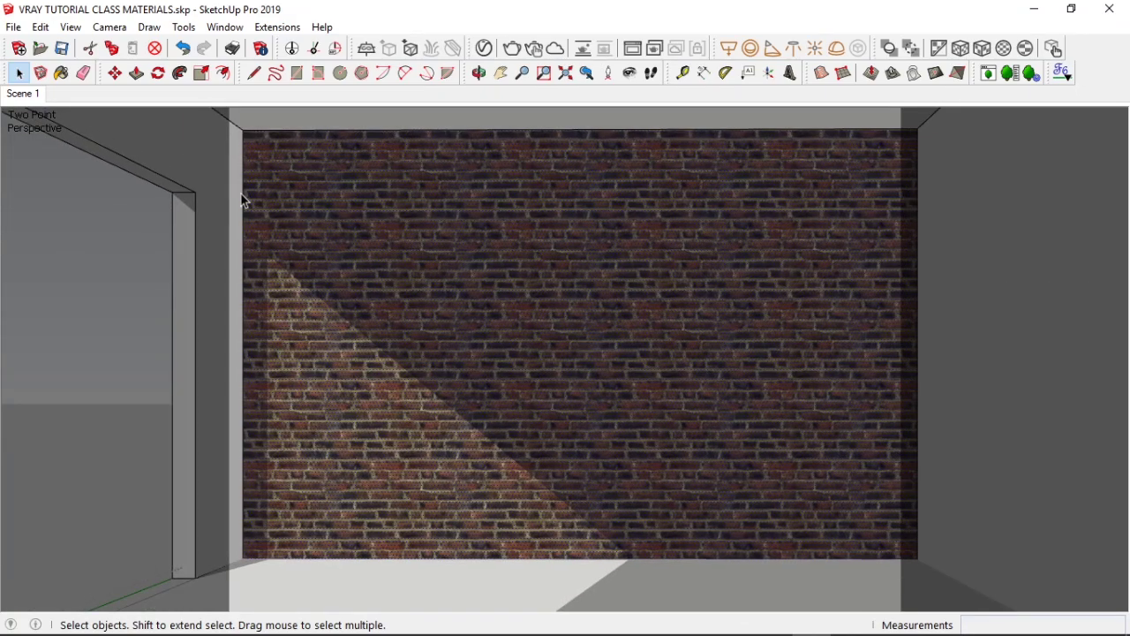
scroll(244, 202, down, 1)
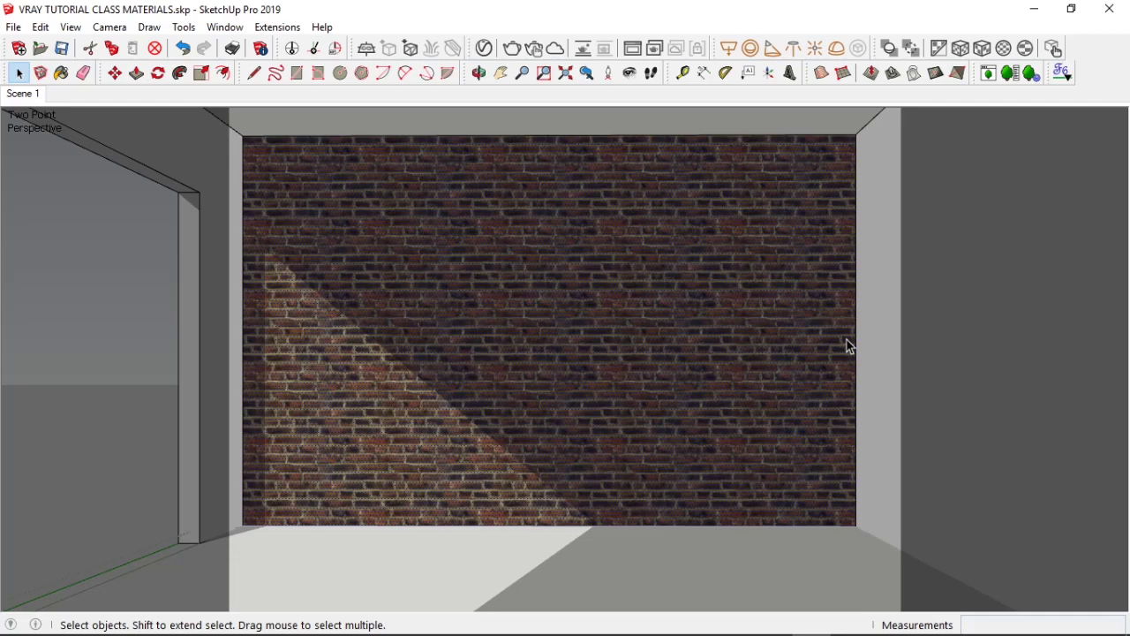
scroll(849, 347, up, 3)
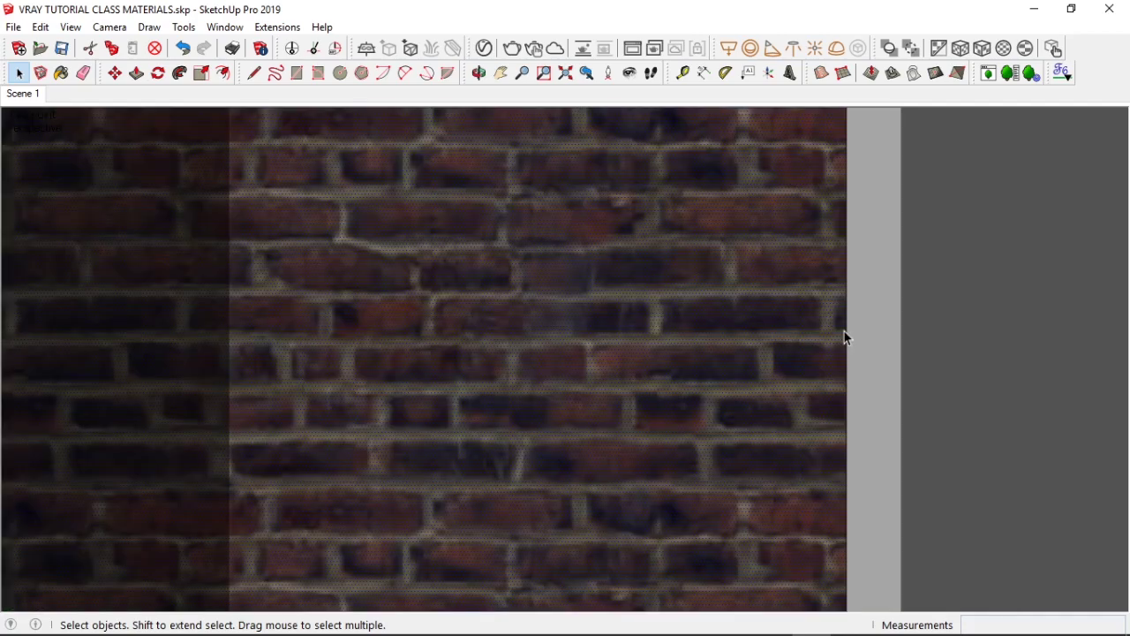
scroll(844, 335, up, 2)
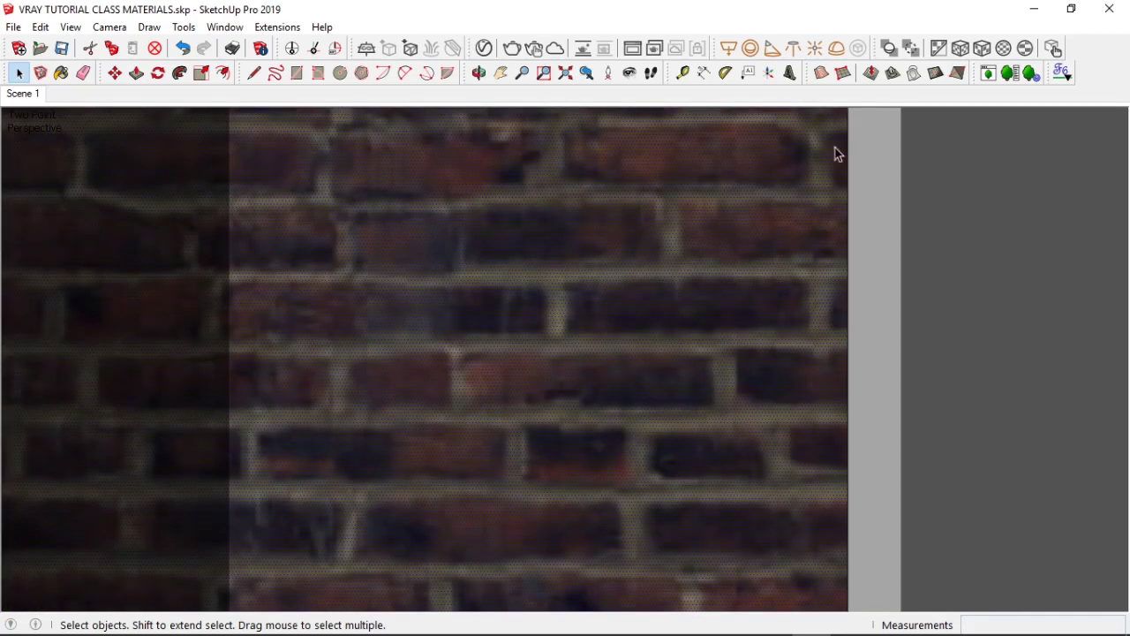
scroll(825, 287, down, 3)
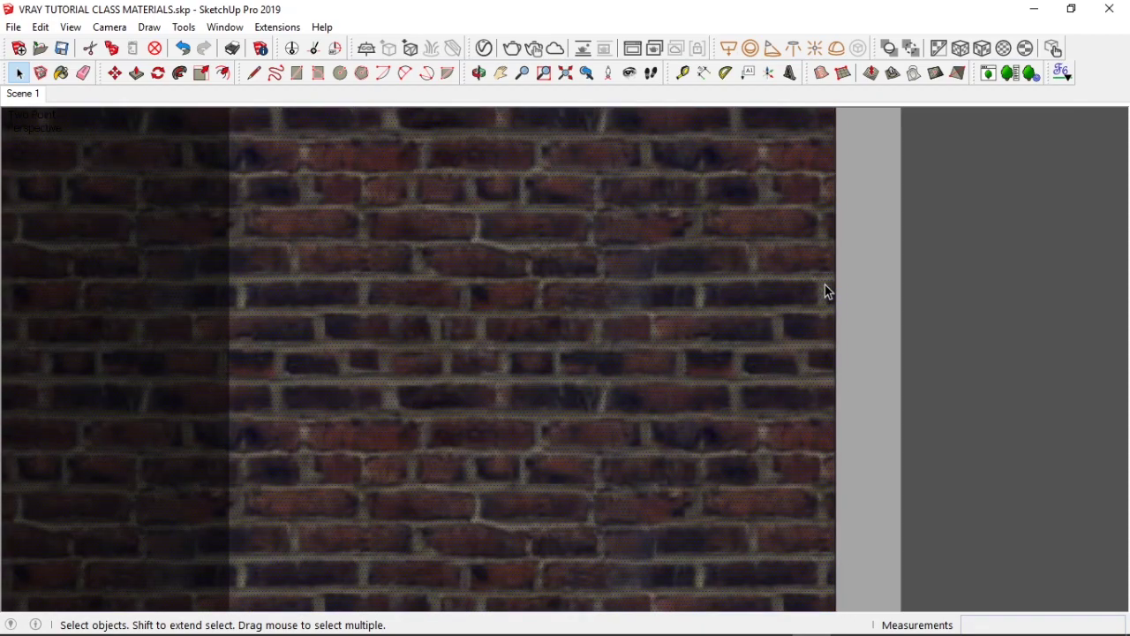
scroll(830, 287, up, 1)
scroll(500, 263, down, 2)
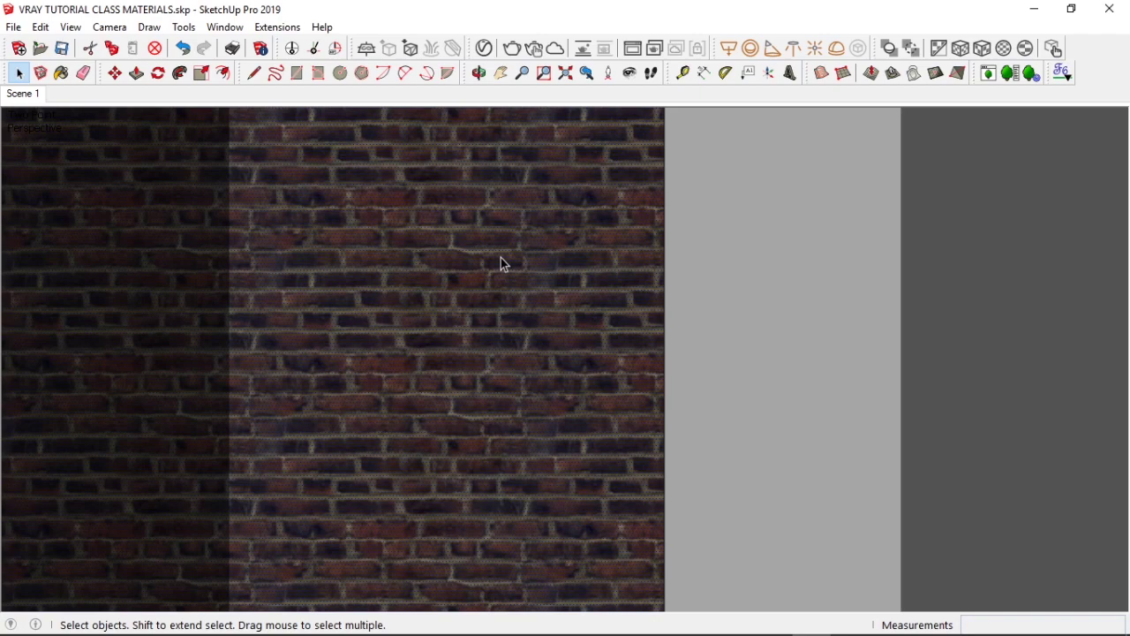
scroll(501, 257, down, 2)
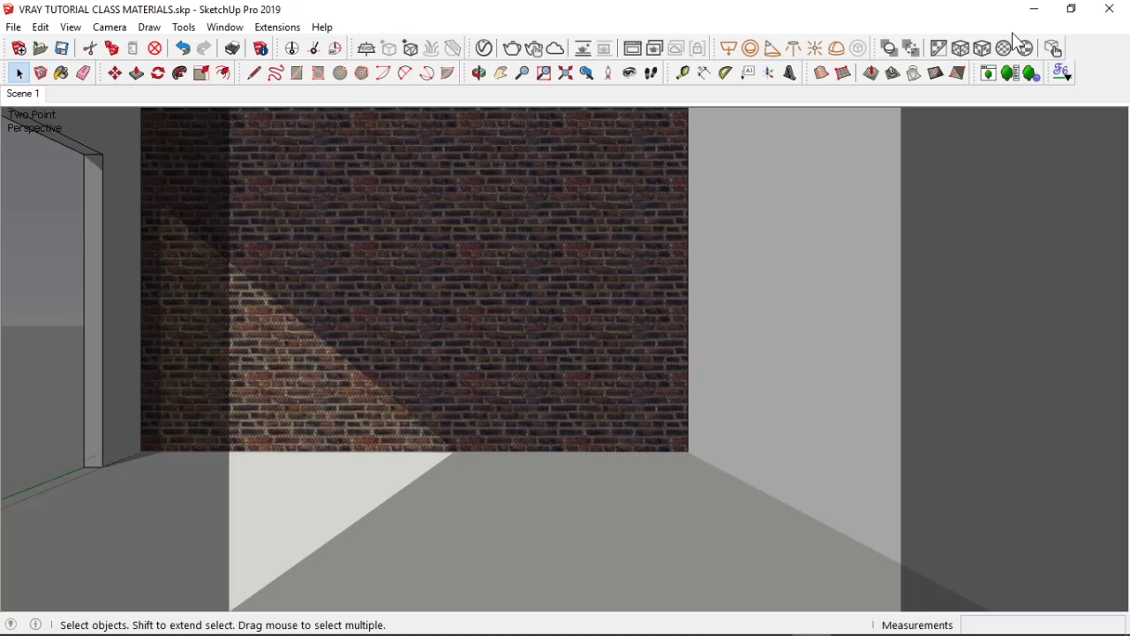
Try Tri-Planar Projection (Fit) on the back wall from the Scene 1 view, and return to the tri-planar projection that ignores object scaling
click(1021, 44)
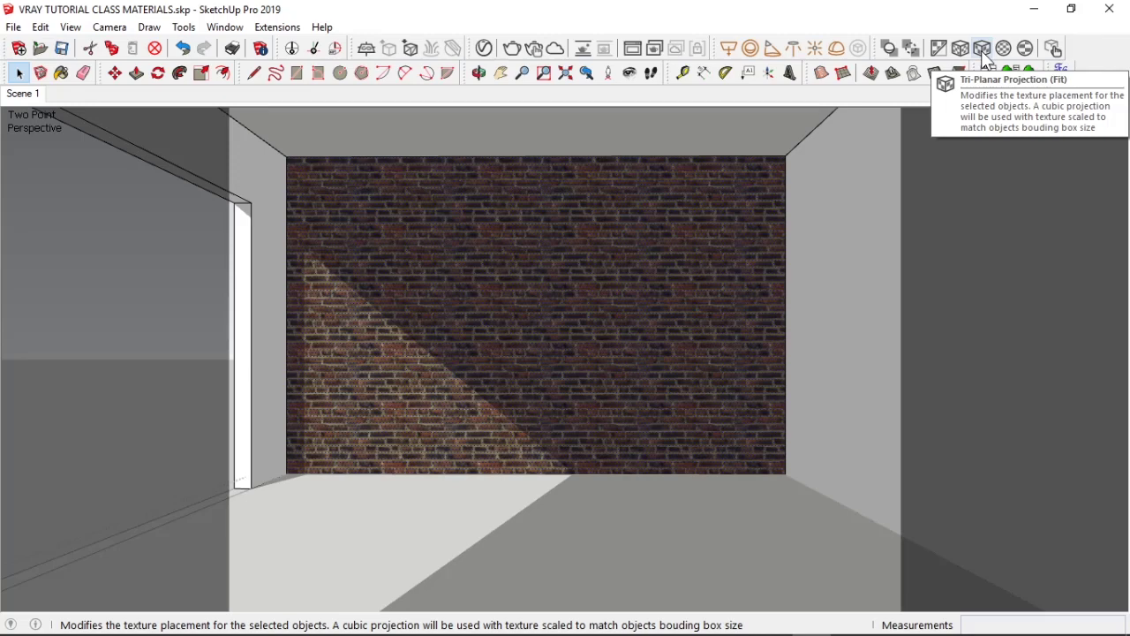
click(984, 53)
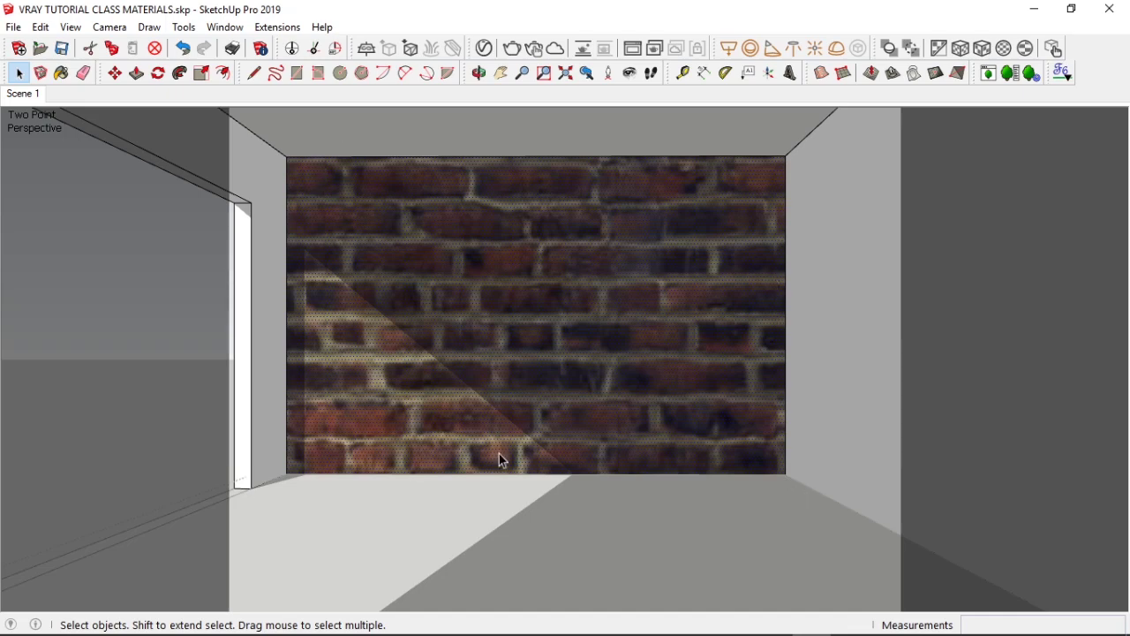
click(962, 49)
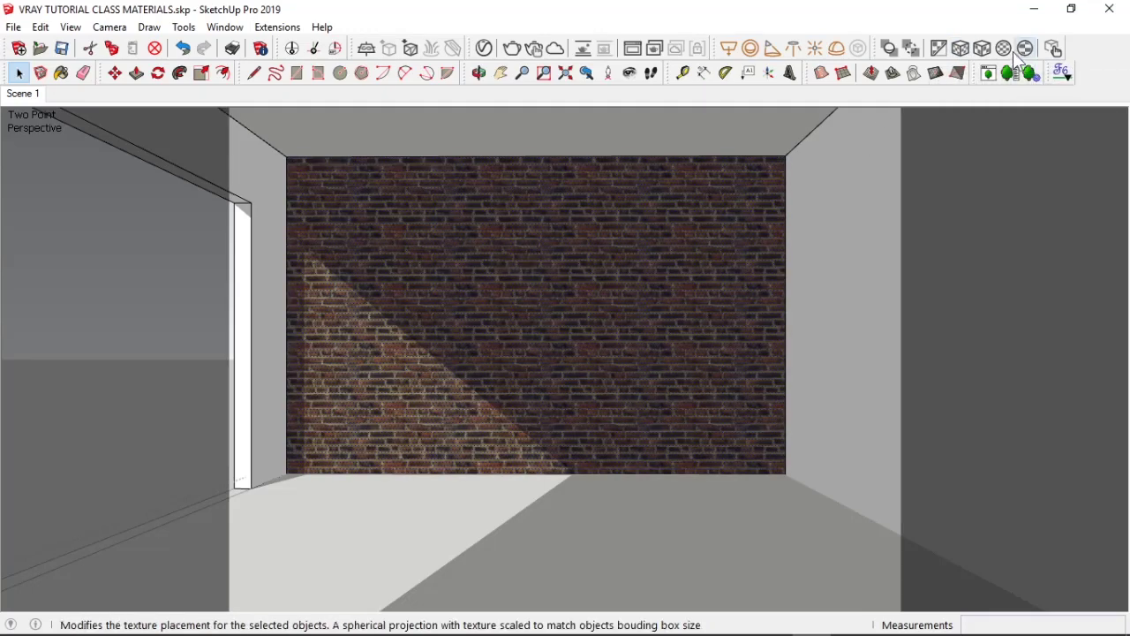
Try the spherical projection and Spherical Projection (Fit) on the back wall's brick texture
click(1006, 52)
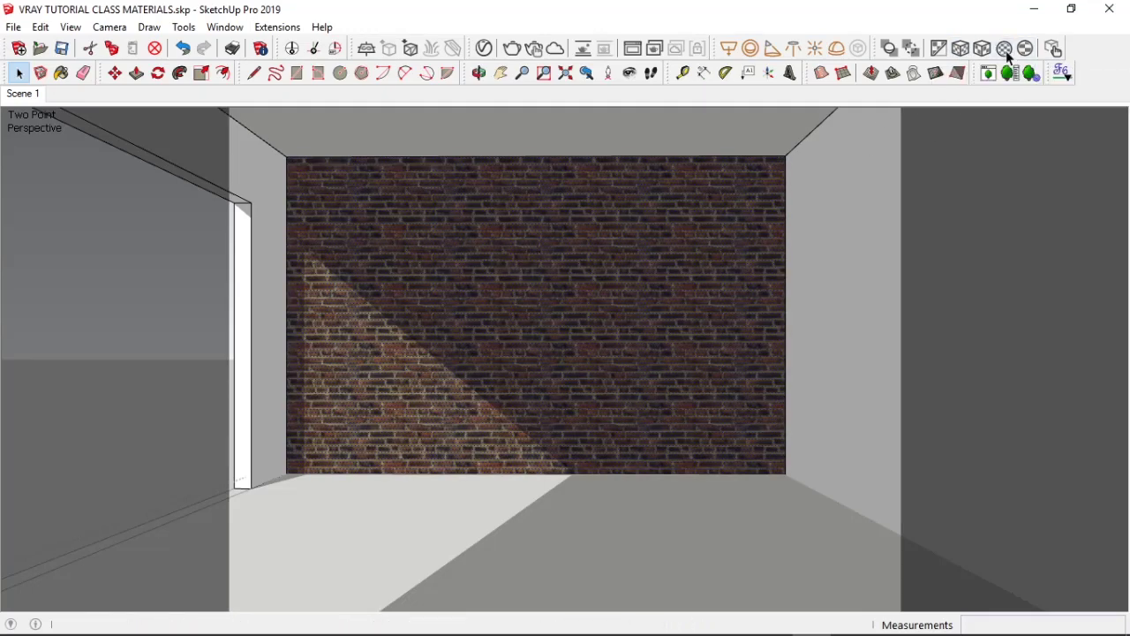
scroll(432, 300, up, 3)
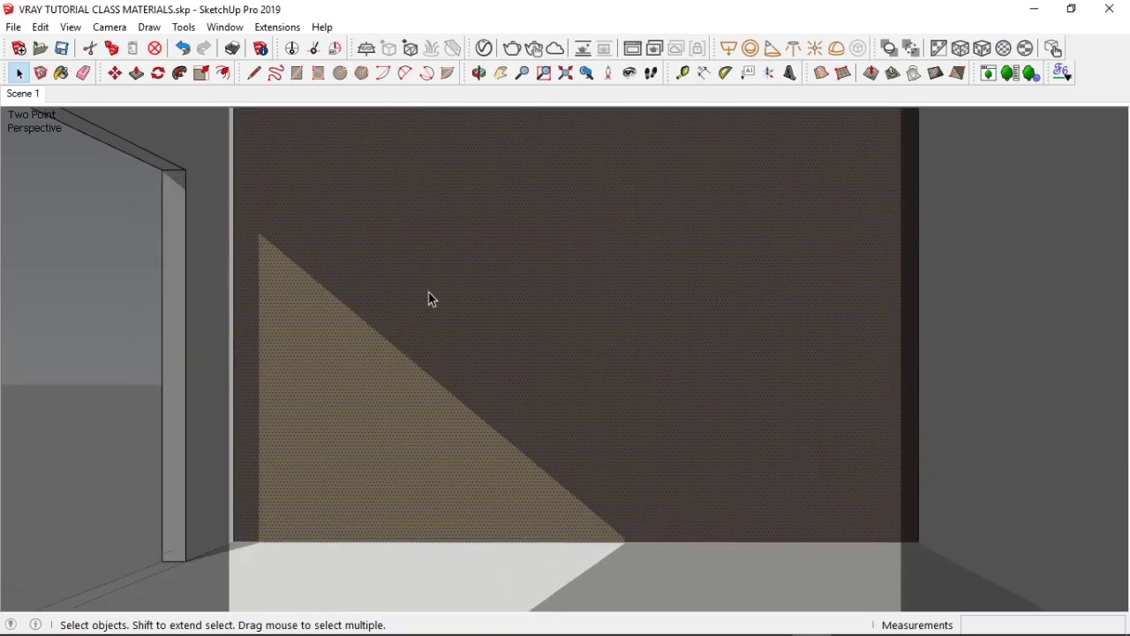
scroll(432, 301, down, 2)
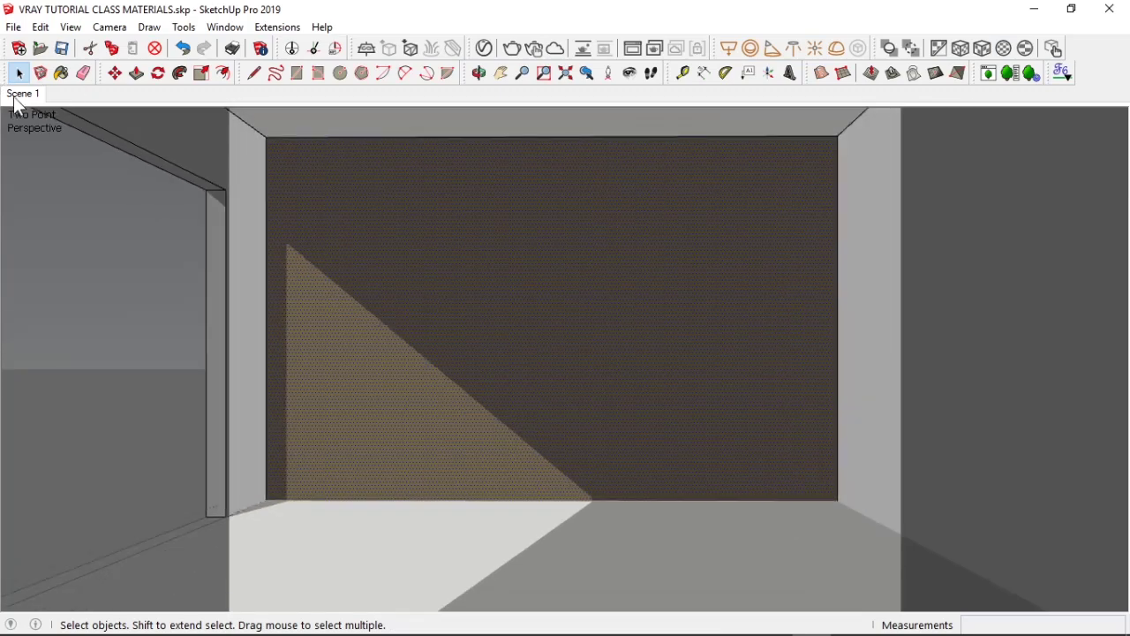
click(23, 93)
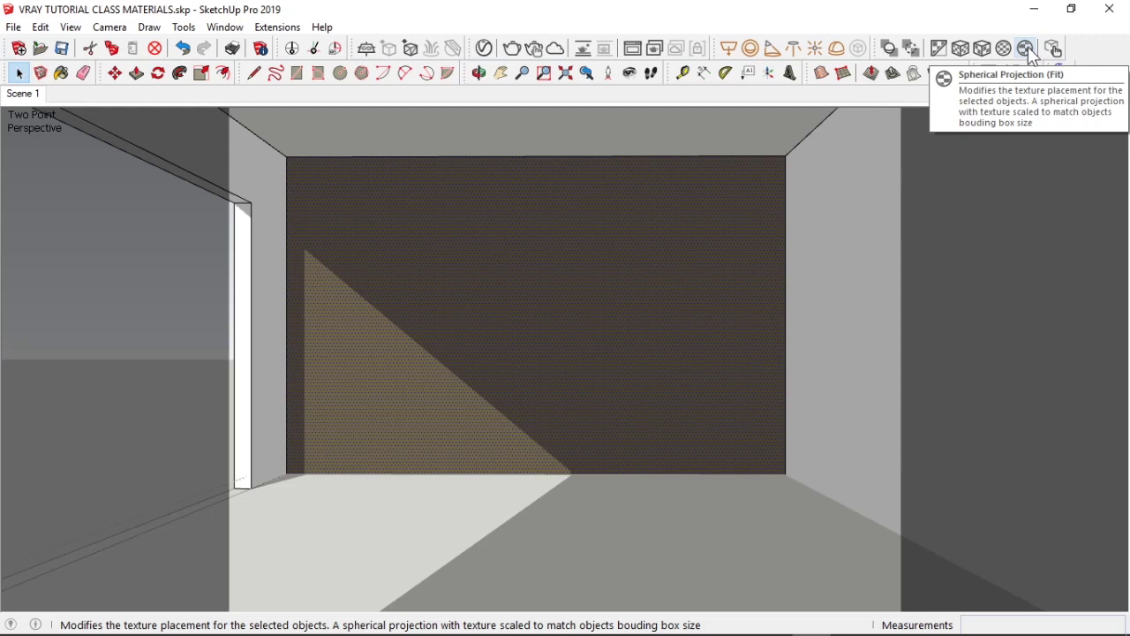
click(1027, 49)
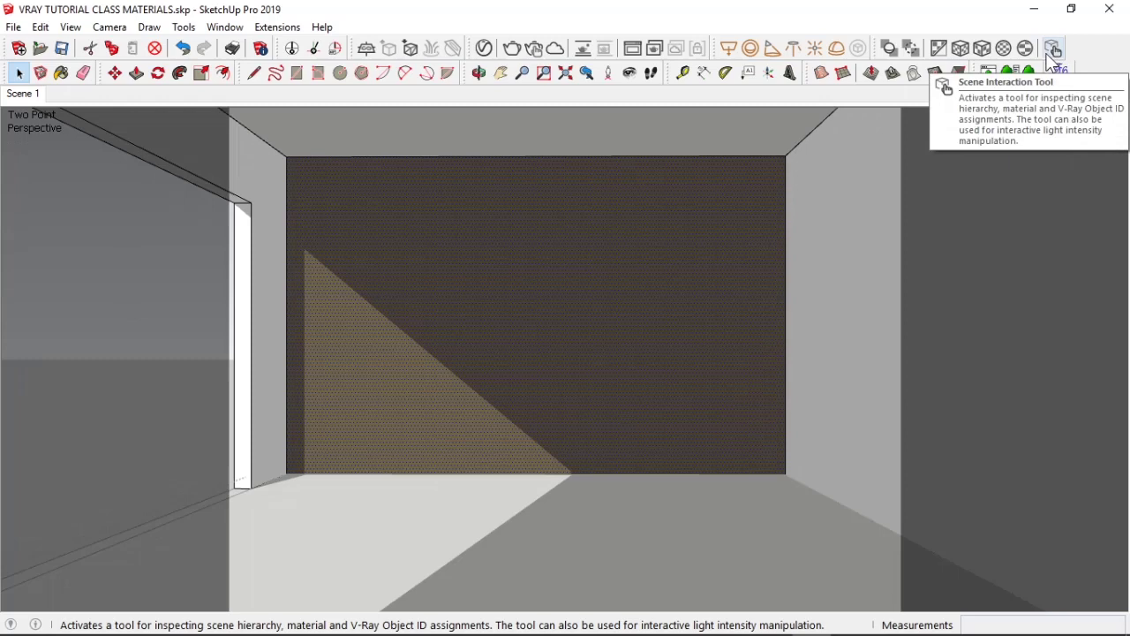
Restore the tri-planar projection that ignores object scaling on the back wall, and remove the wall's brick material
click(960, 52)
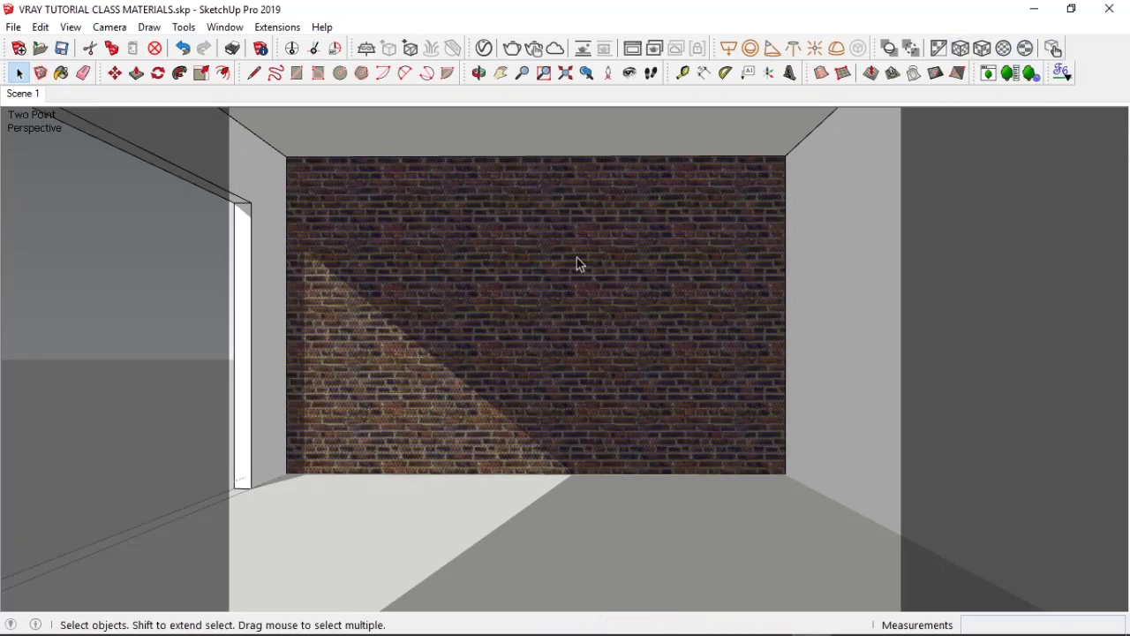
click(940, 49)
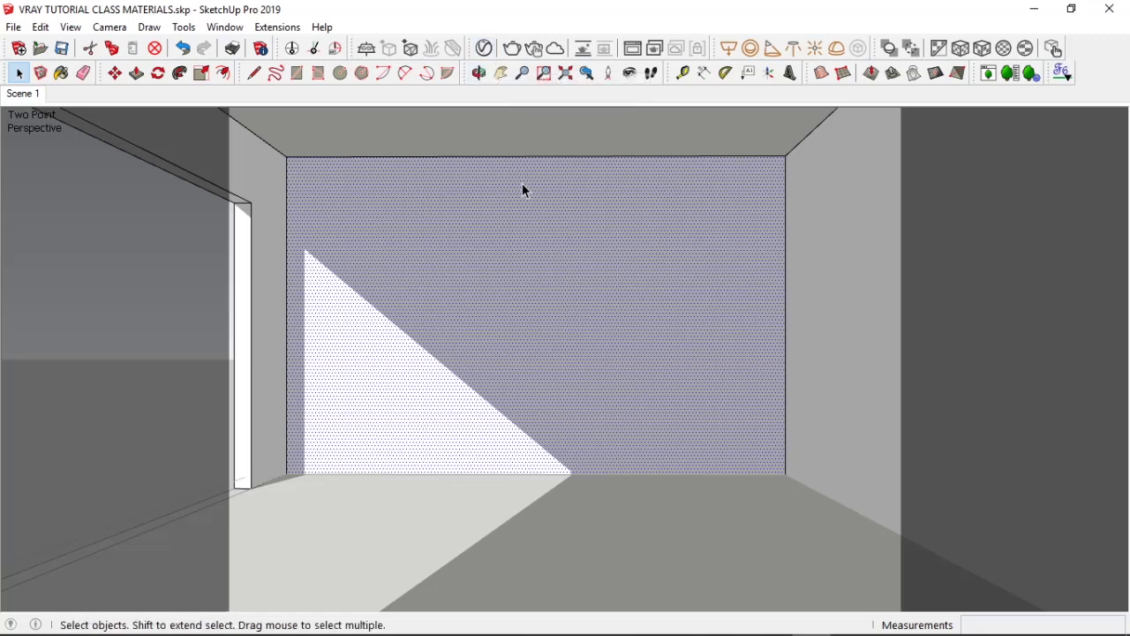
Open the V-Ray Asset Editor and show the settings and preview of the Brick_Rough_Dark material
click(488, 50)
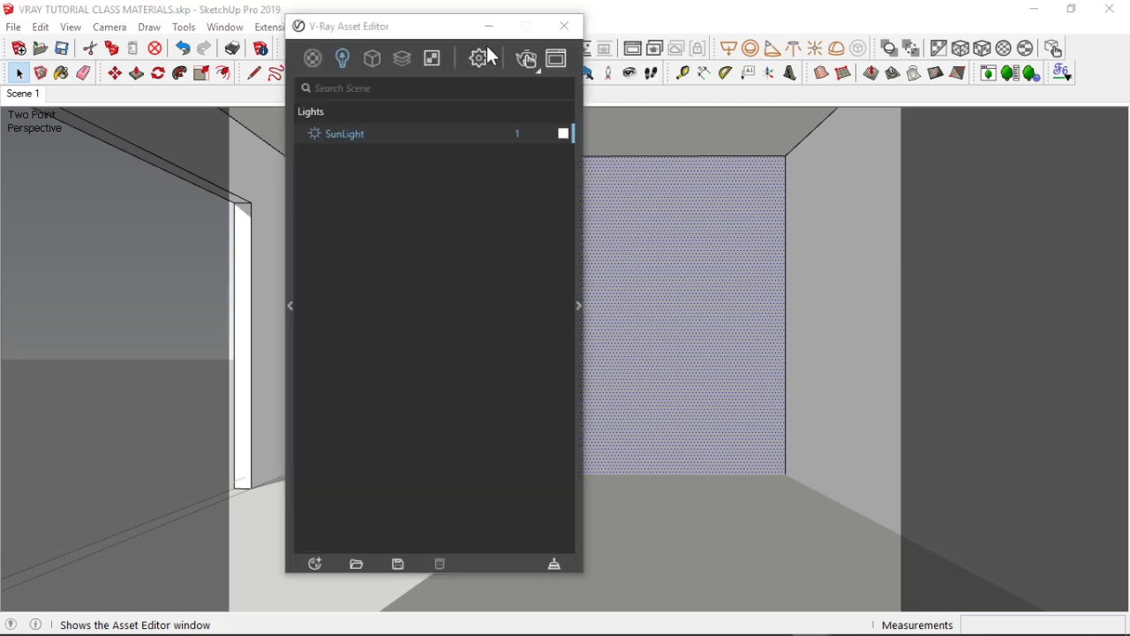
drag(438, 33, 477, 35)
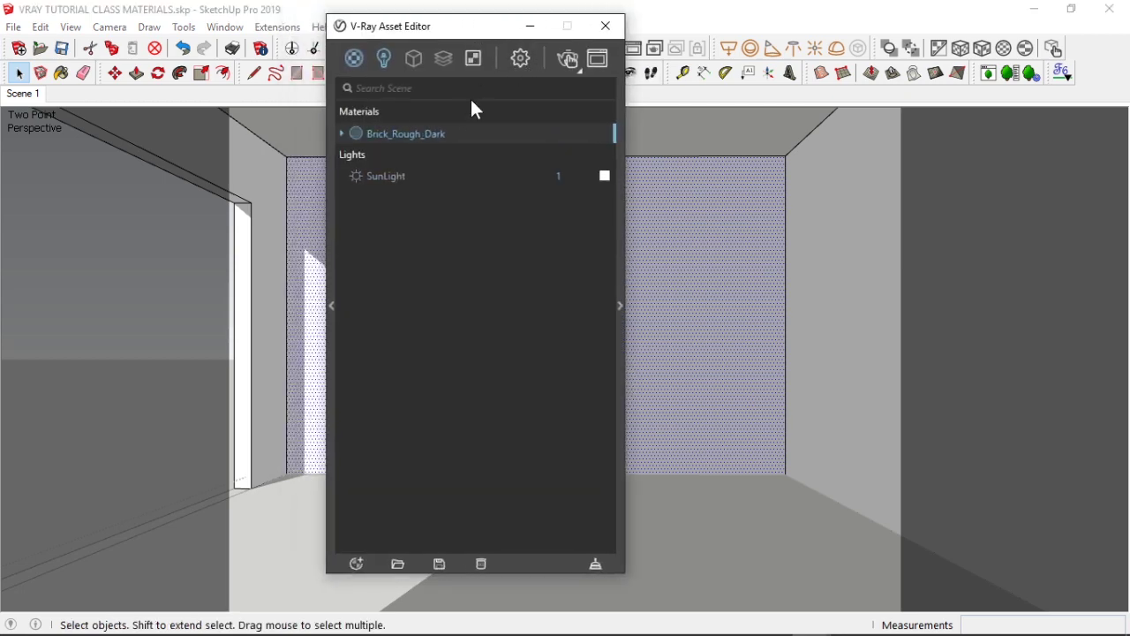
click(619, 133)
drag(504, 35, 412, 32)
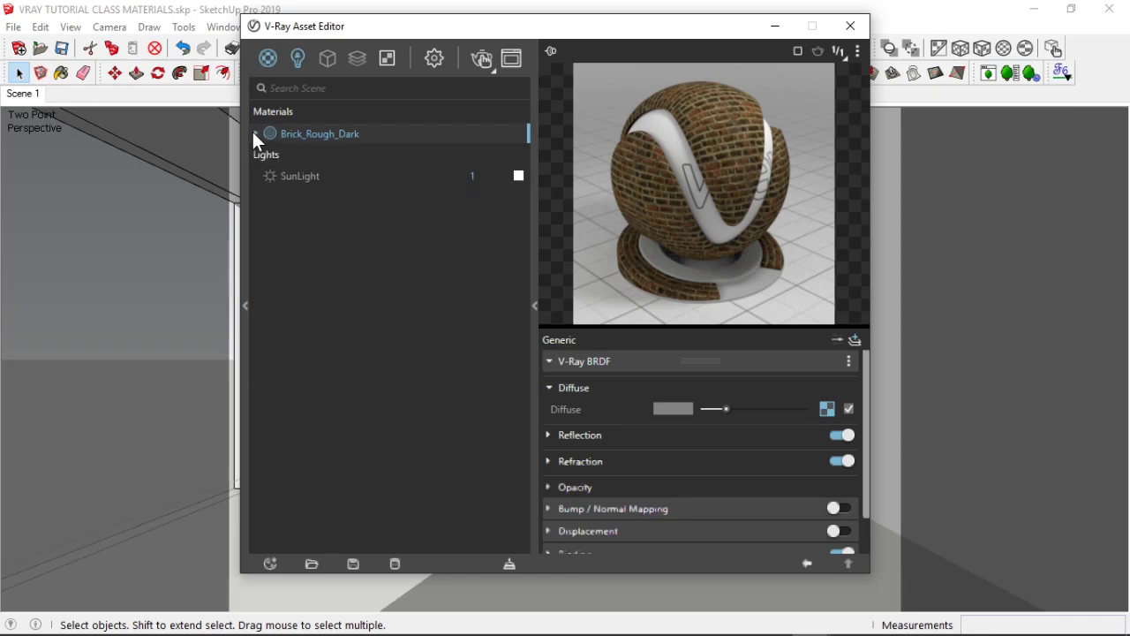
Delete the Brick_Rough_Dark material from the V-Ray scene assets
mouse_move(384, 26)
mouse_down()
mouse_move(619, 51)
mouse_move(463, 9)
mouse_move(346, 5)
mouse_up()
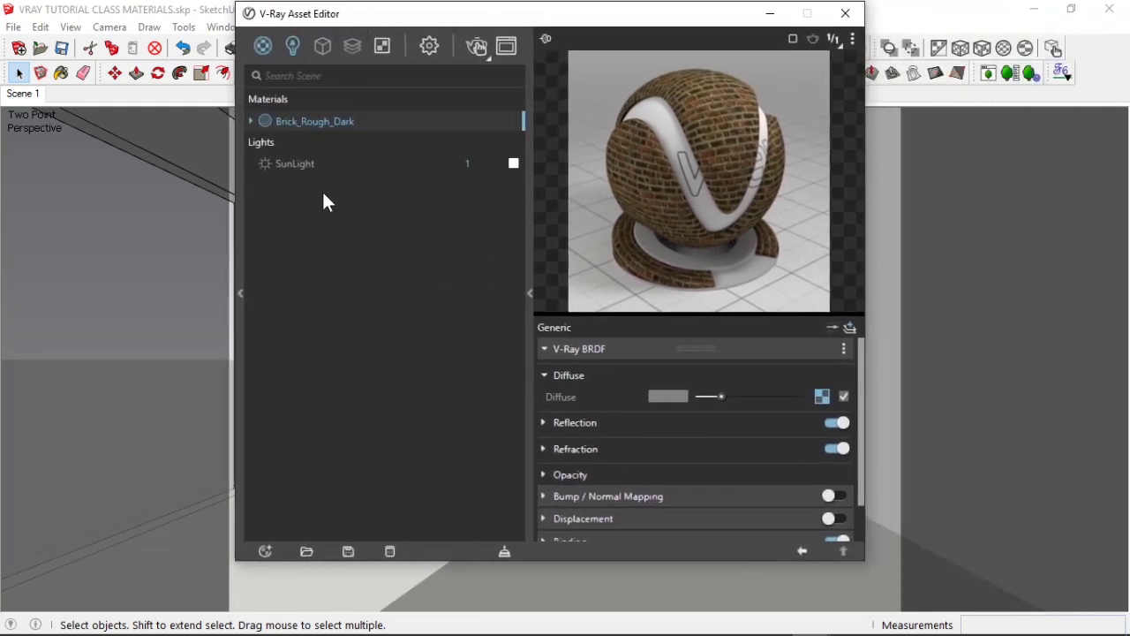
click(390, 553)
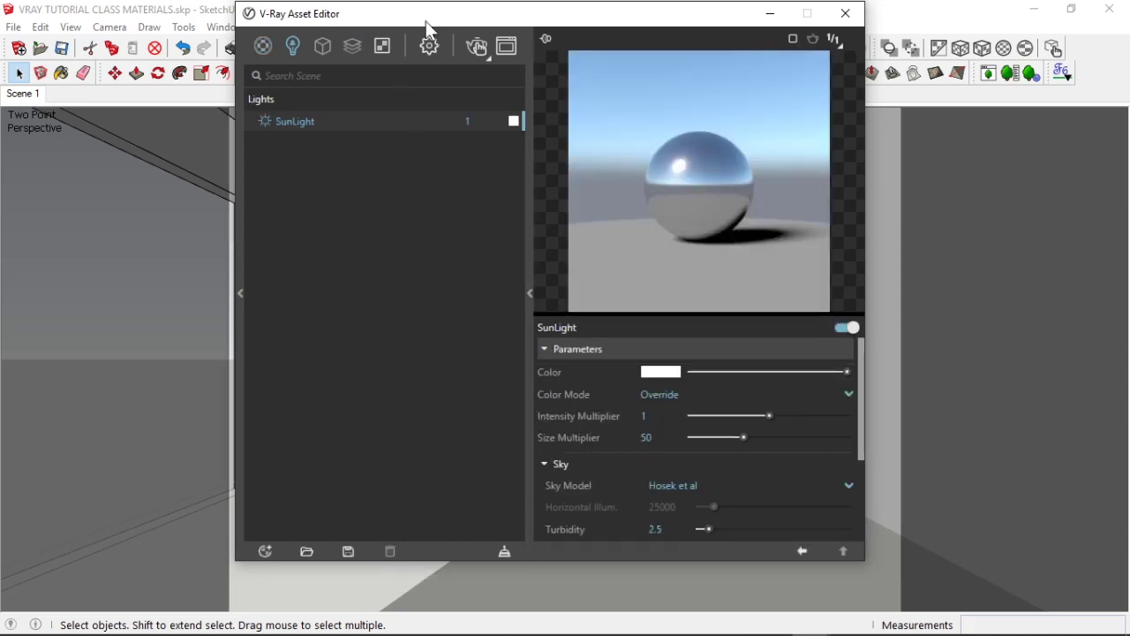
drag(429, 22, 429, 32)
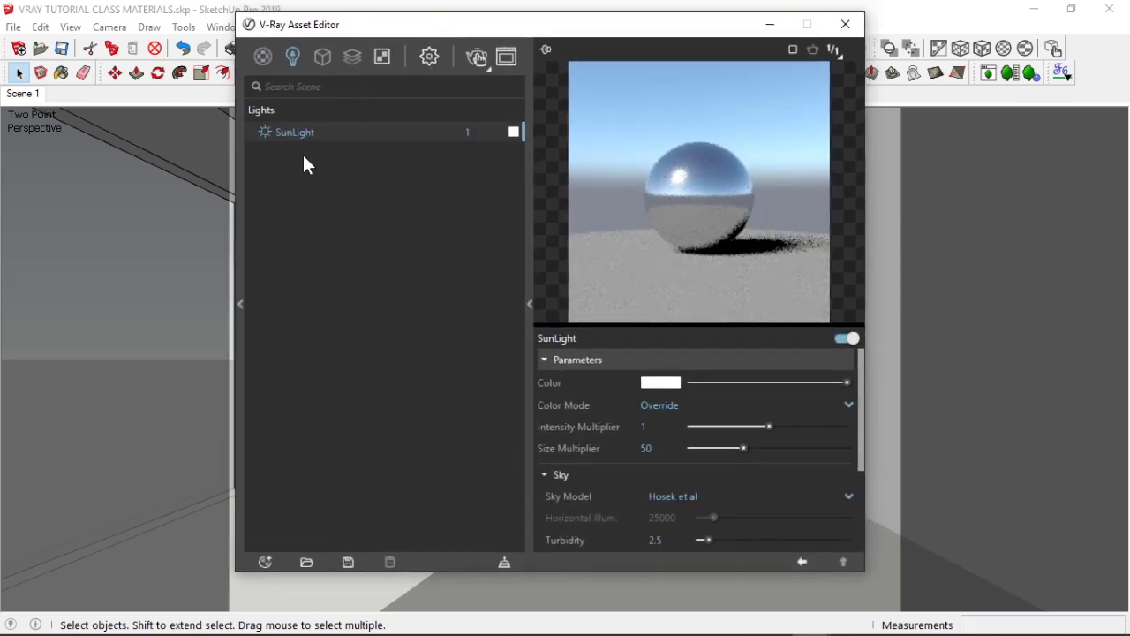
Create a new Generic V-Ray material in the Asset Editor
click(264, 57)
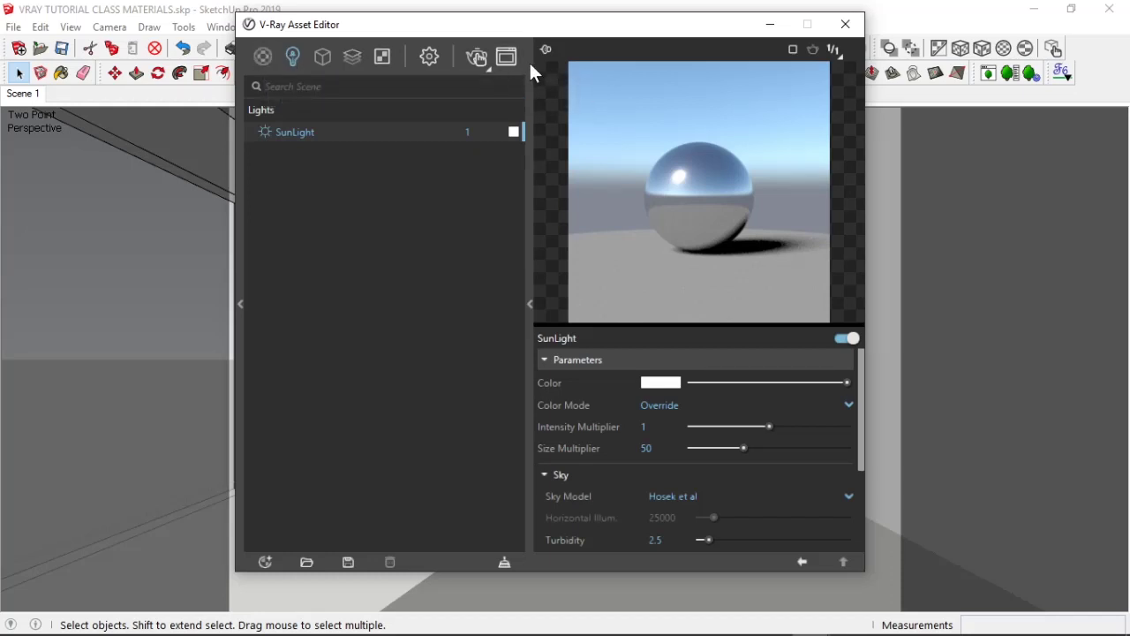
right_click(262, 58)
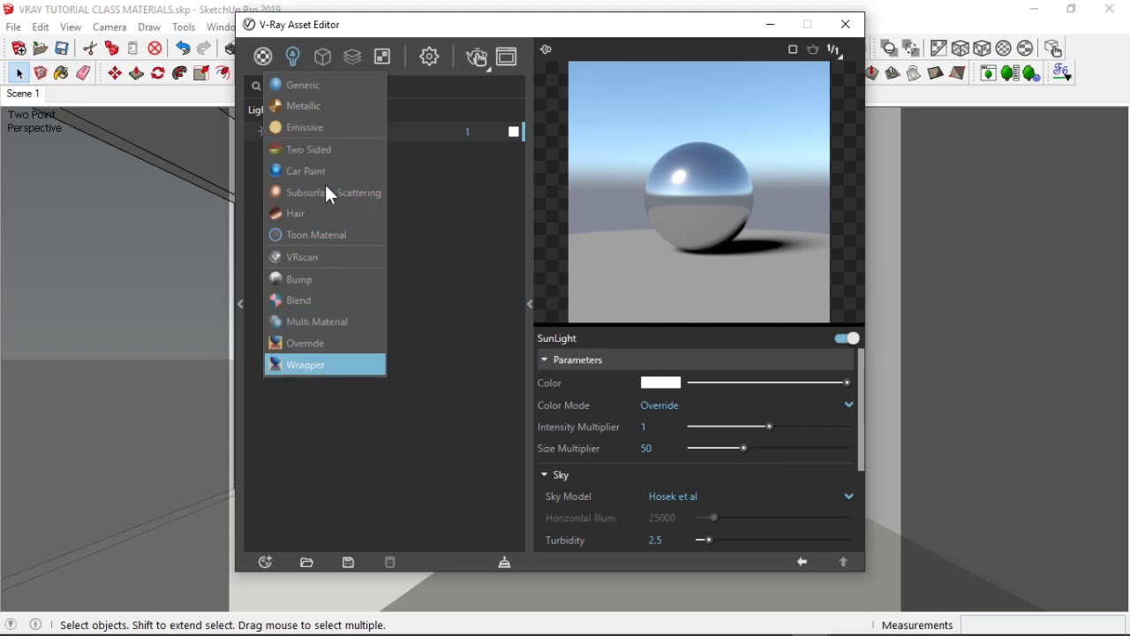
click(312, 88)
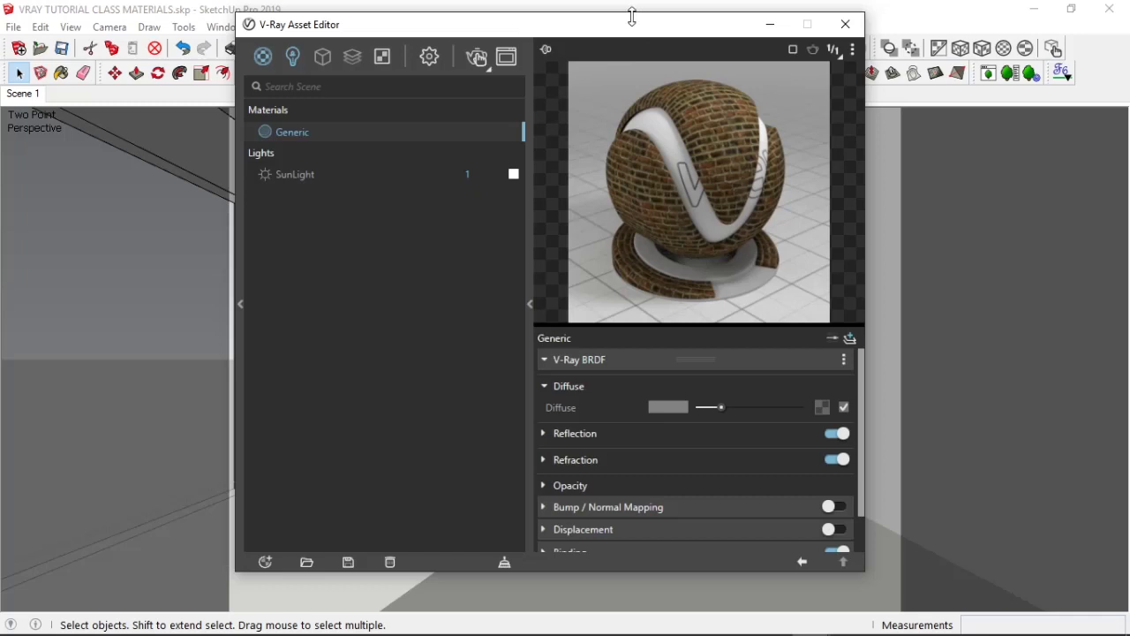
drag(631, 25, 648, 29)
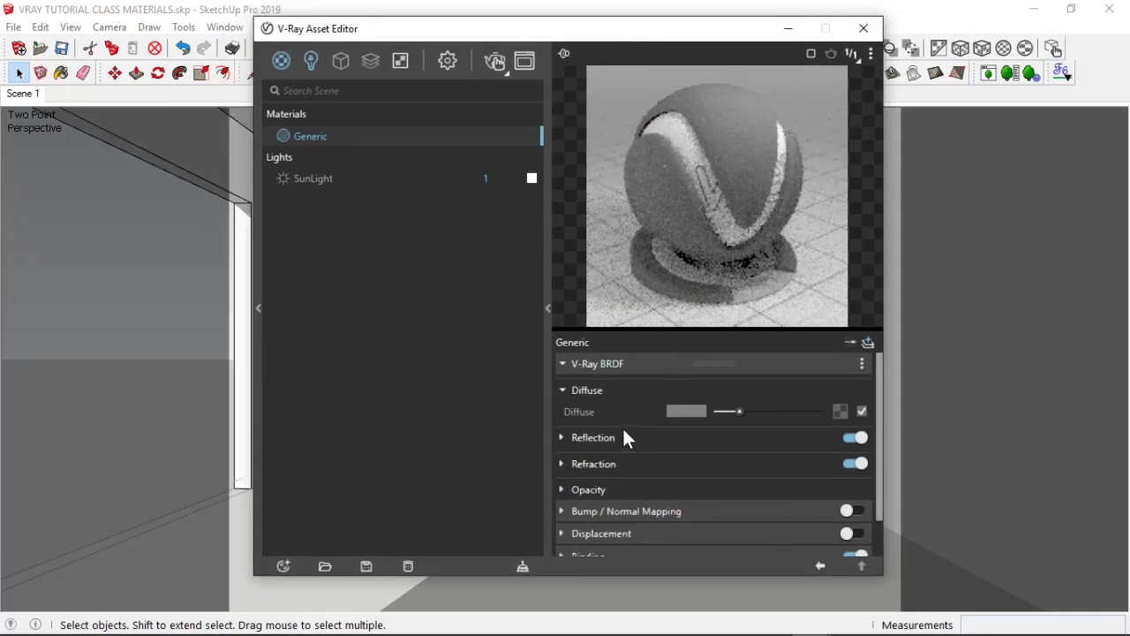
Look through the Generic material's parameter sections and collapse its V-Ray BRDF section
scroll(623, 433, down, 1)
scroll(625, 434, up, 2)
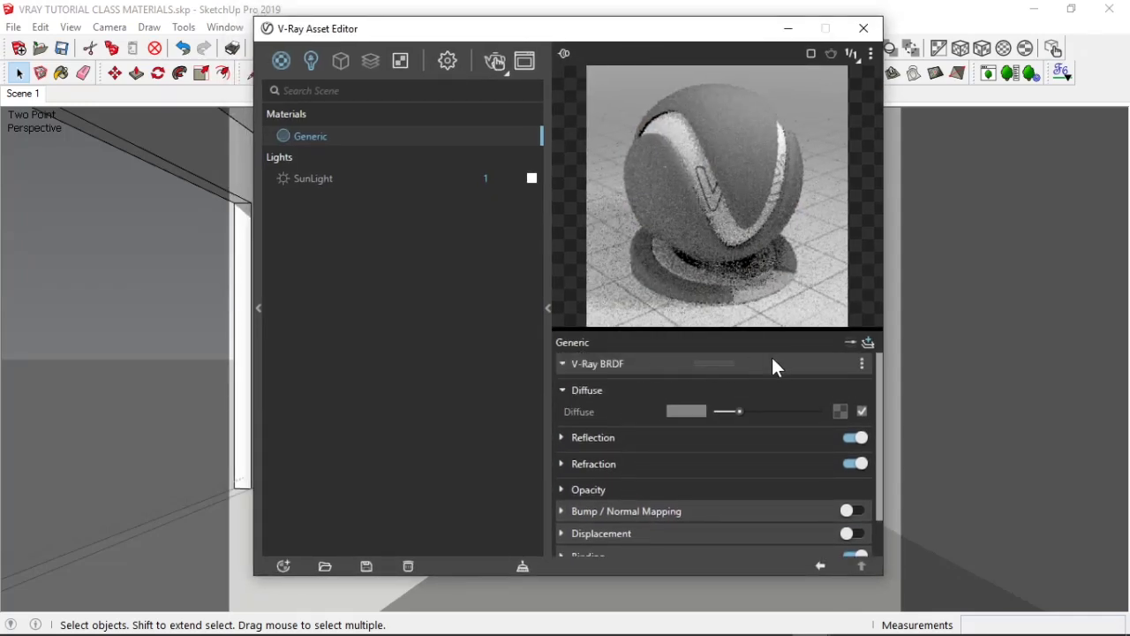
scroll(622, 452, down, 2)
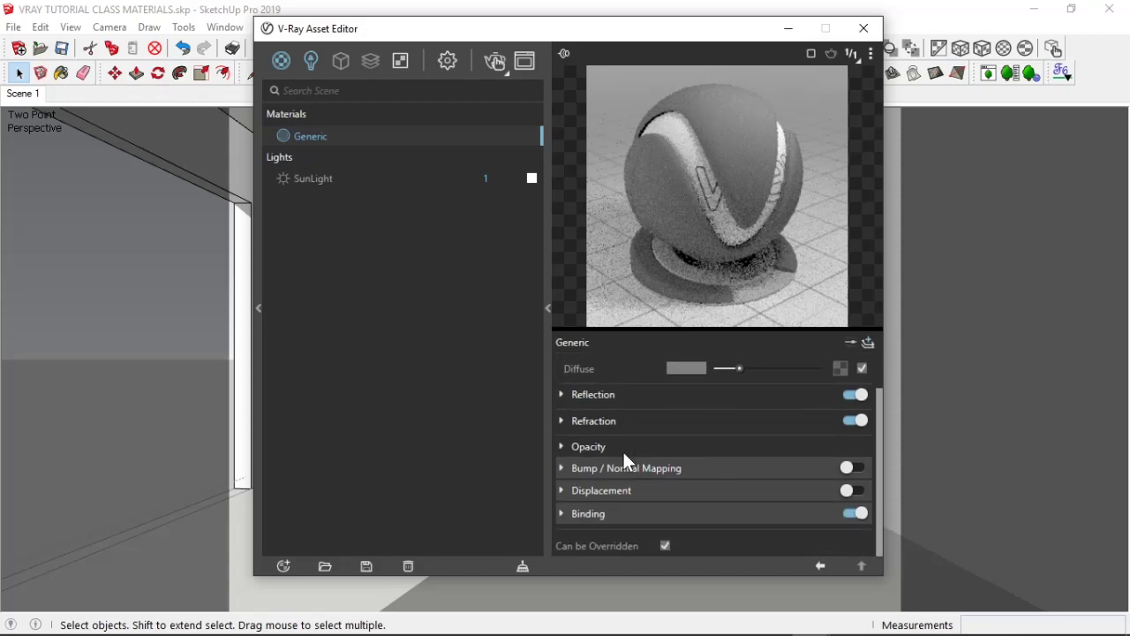
scroll(622, 449, up, 2)
click(591, 365)
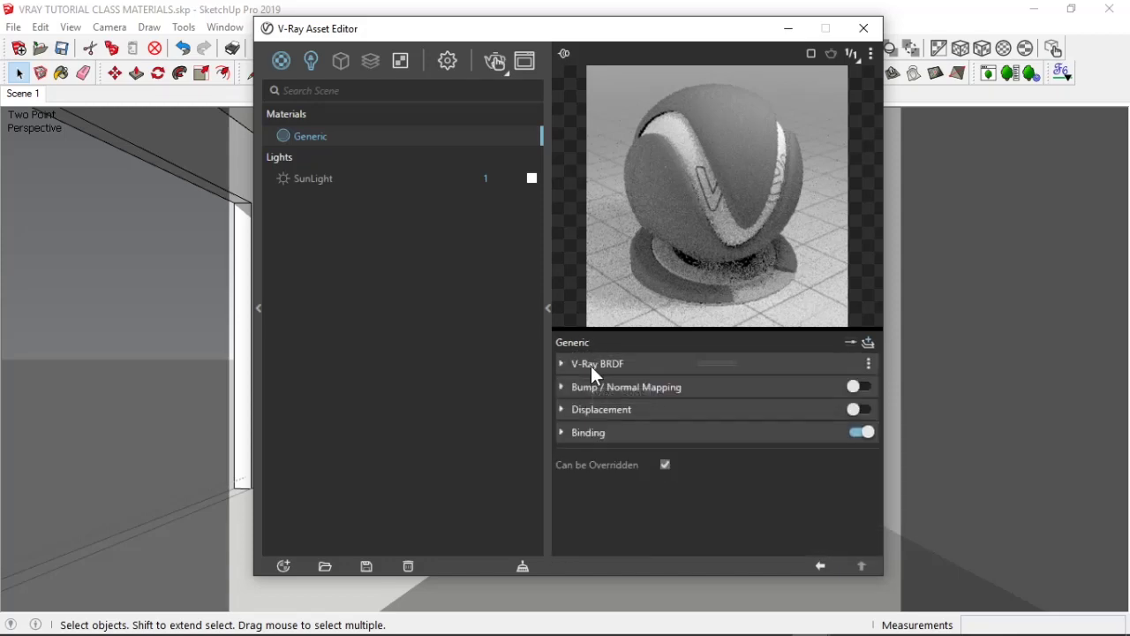
Expand the Generic material's V-Ray BRDF section and review its diffuse, reflection, refraction, opacity, bump and displacement parameters
click(591, 365)
scroll(592, 415, down, 1)
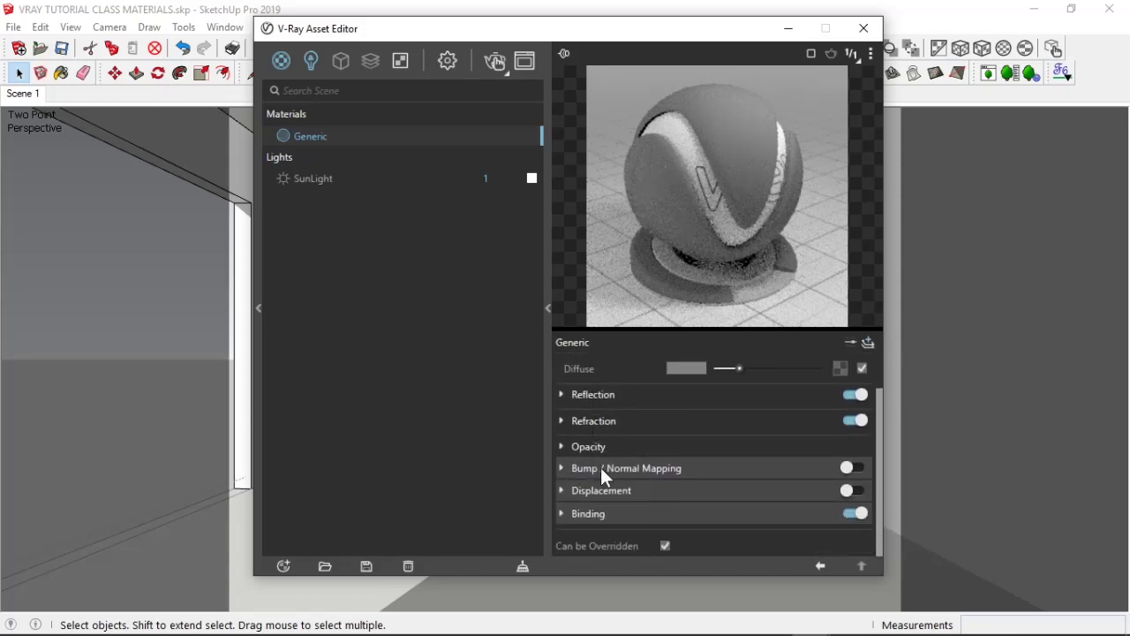
scroll(601, 468, up, 1)
scroll(604, 387, down, 1)
scroll(604, 389, up, 1)
scroll(605, 390, down, 1)
scroll(610, 380, up, 1)
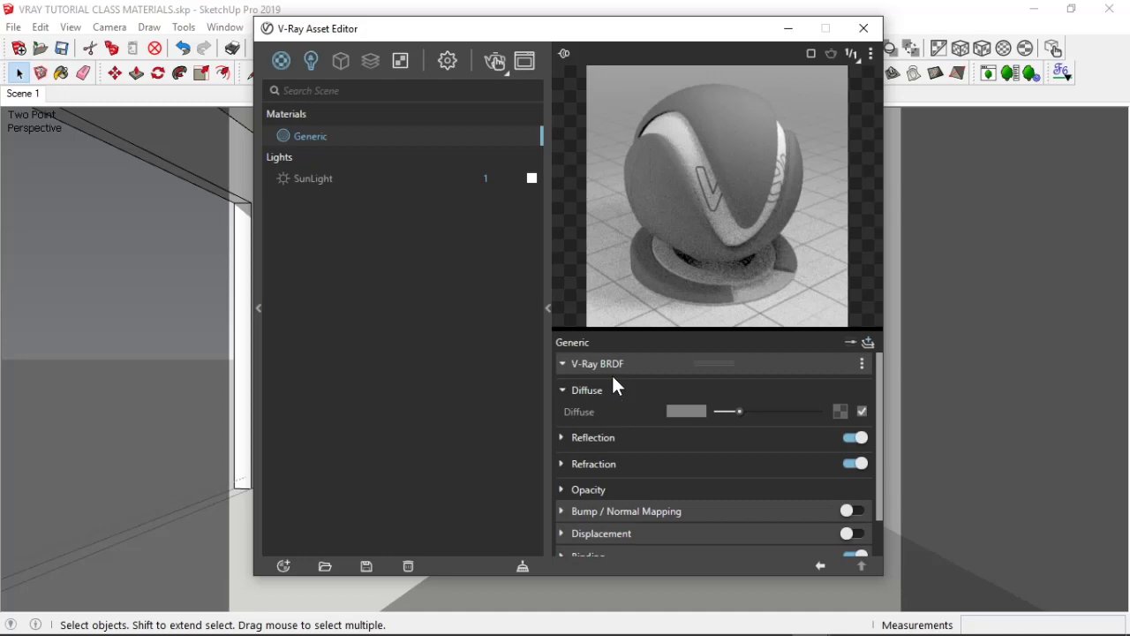
scroll(618, 445, down, 2)
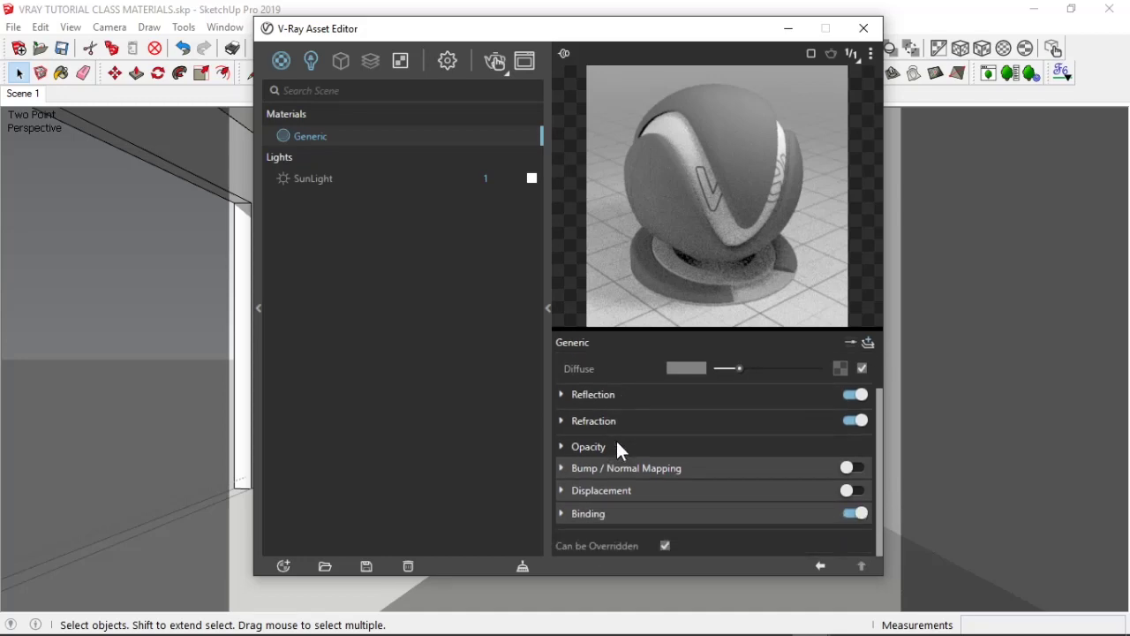
scroll(617, 444, up, 2)
click(588, 368)
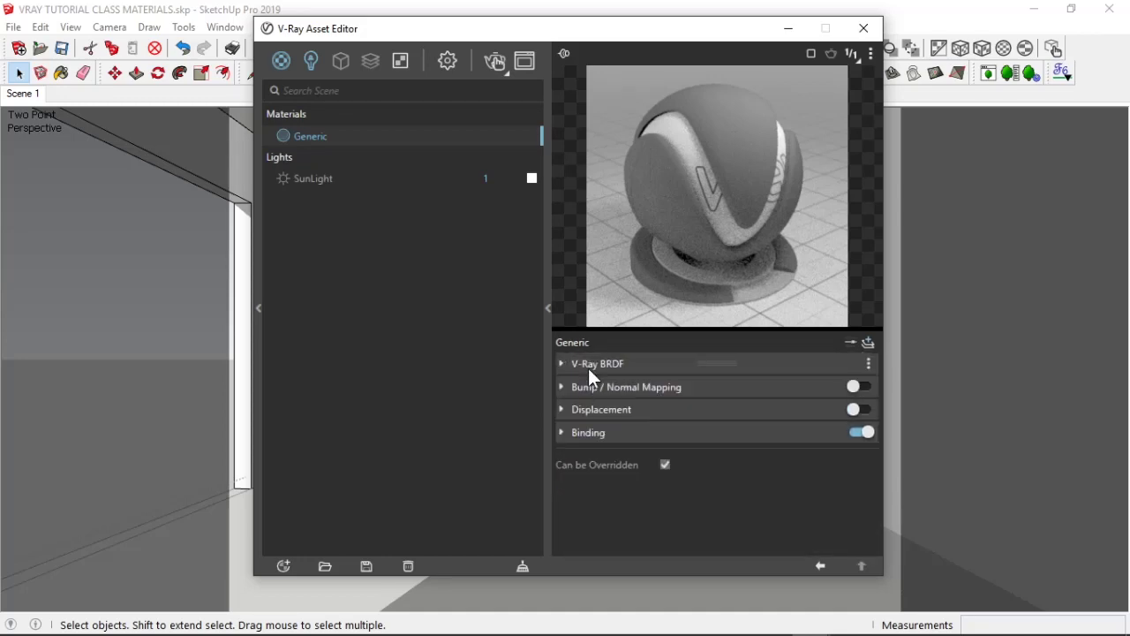
click(588, 368)
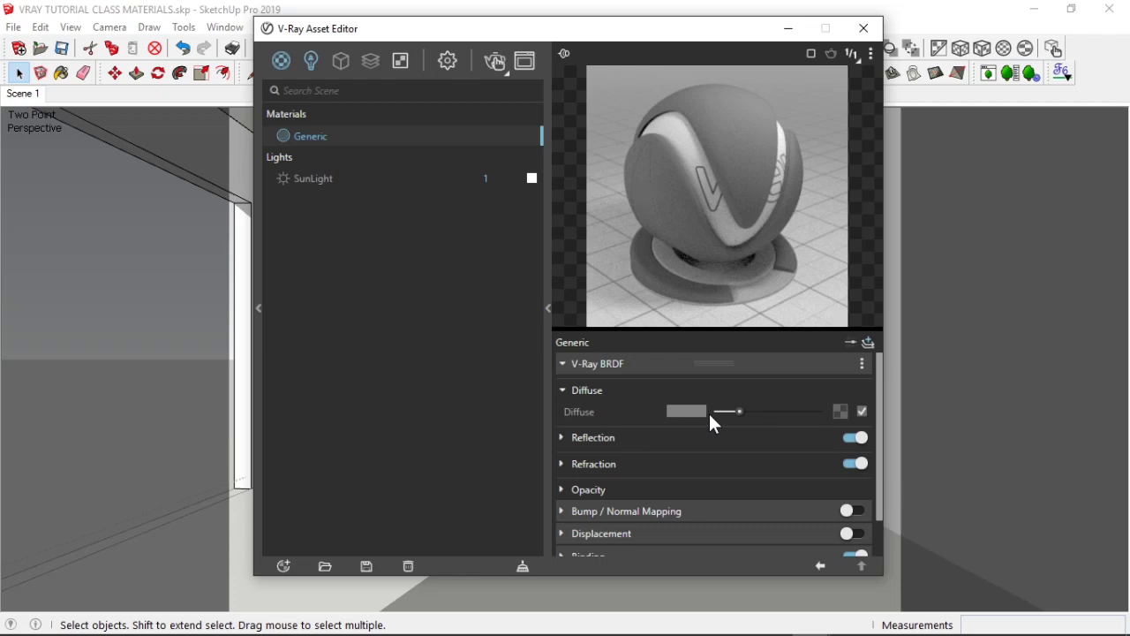
Close the V-Ray Asset Editor and paint the back wall with the Brick_Rough_Dark material from Brick and Cladding
mouse_move(500, 33)
mouse_down()
mouse_move(686, 37)
mouse_move(647, 27)
mouse_up()
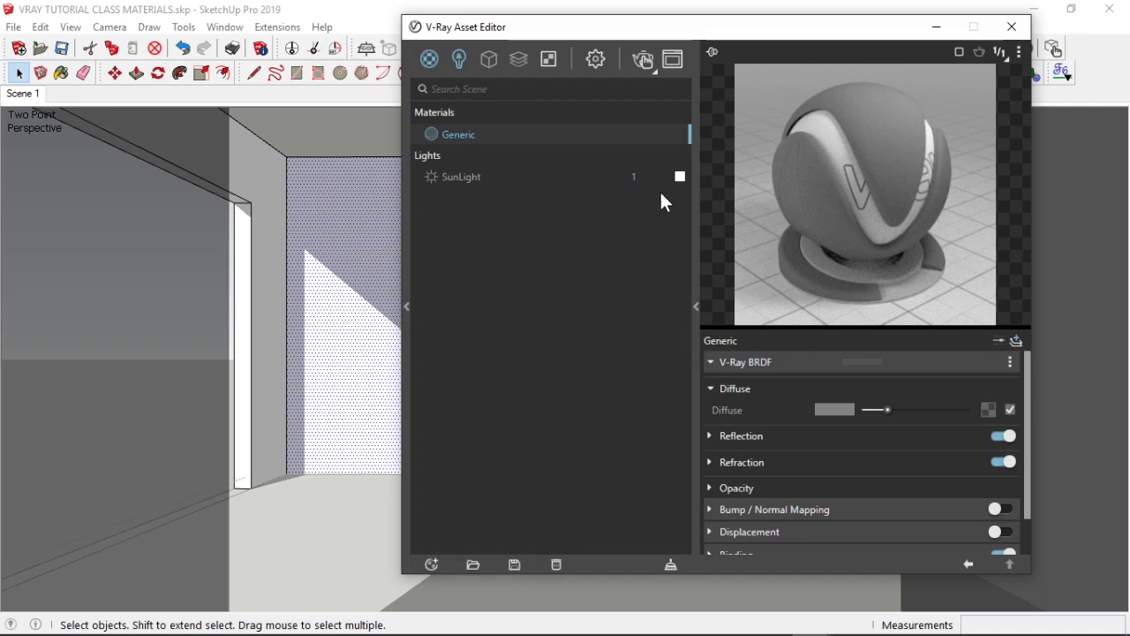
drag(636, 33, 508, 32)
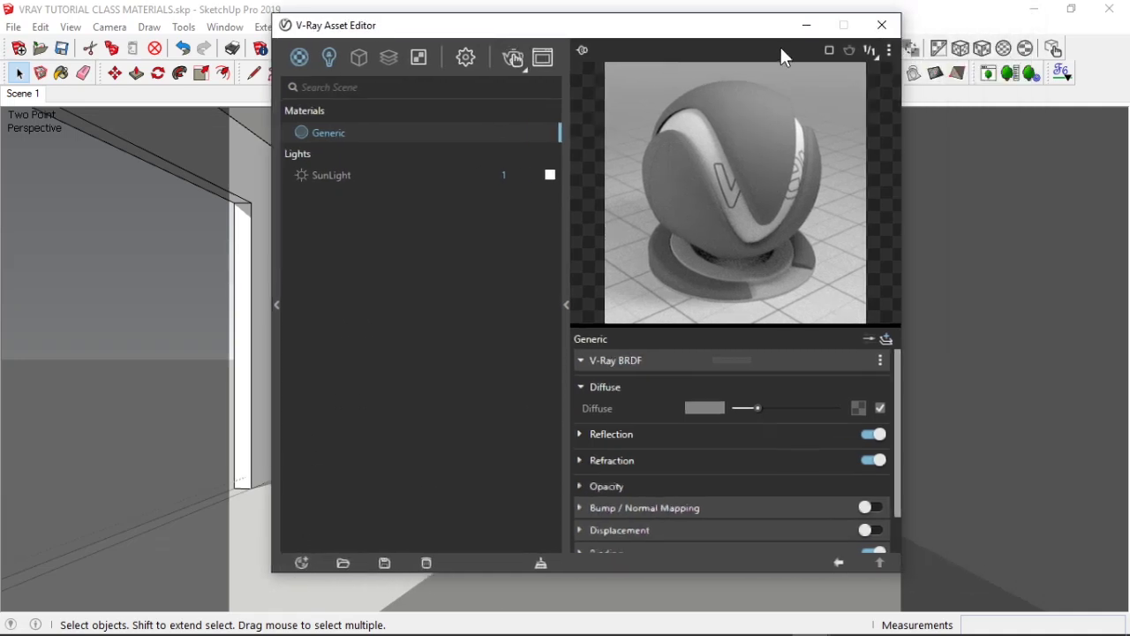
click(884, 27)
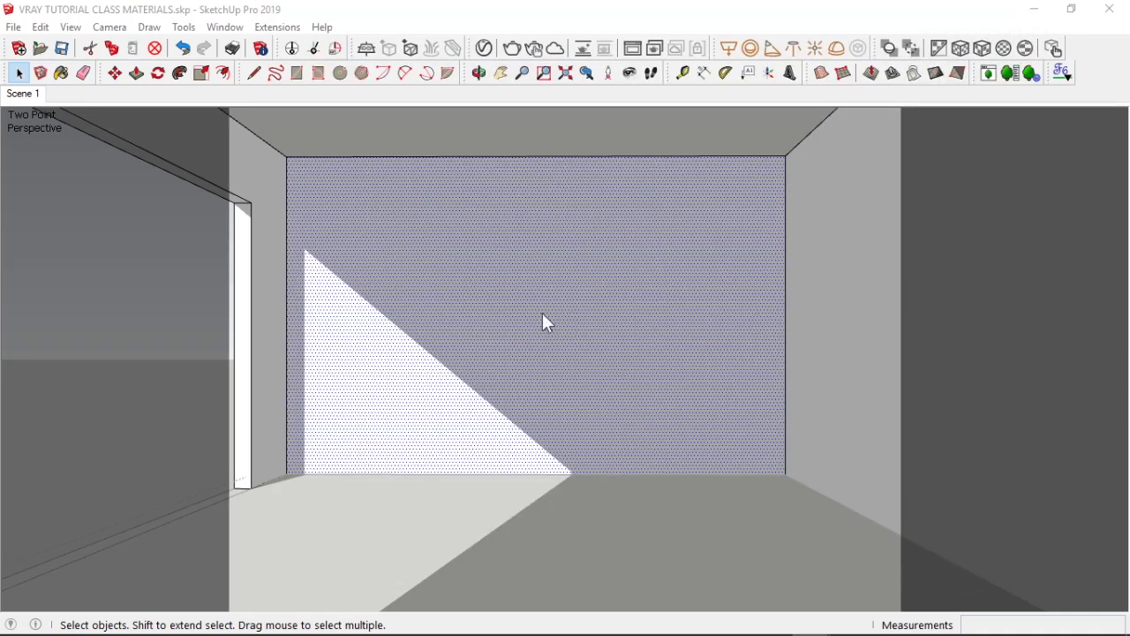
click(61, 73)
click(923, 420)
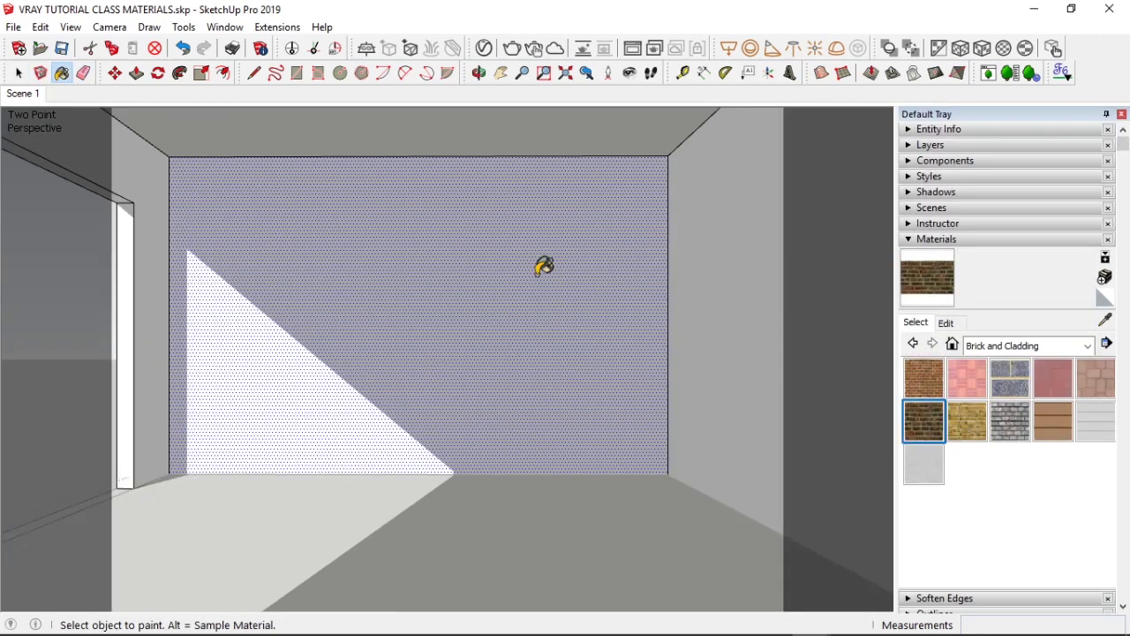
click(557, 234)
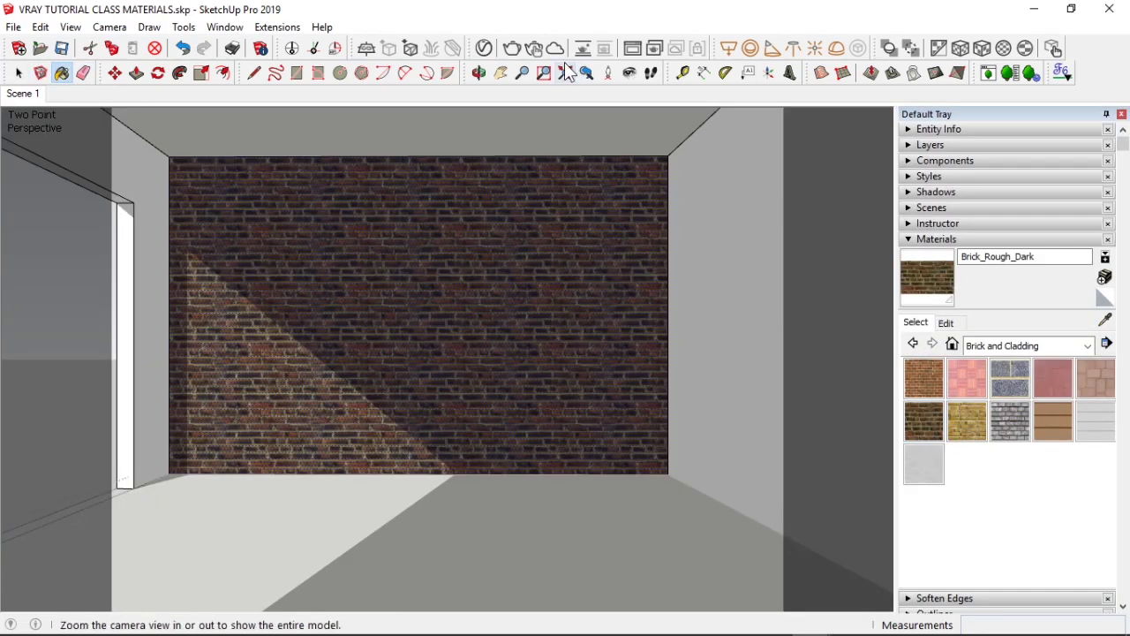
Reopen the V-Ray Asset Editor and show the bitmap in the Brick_Rough_Dark material's diffuse texture slot
click(485, 50)
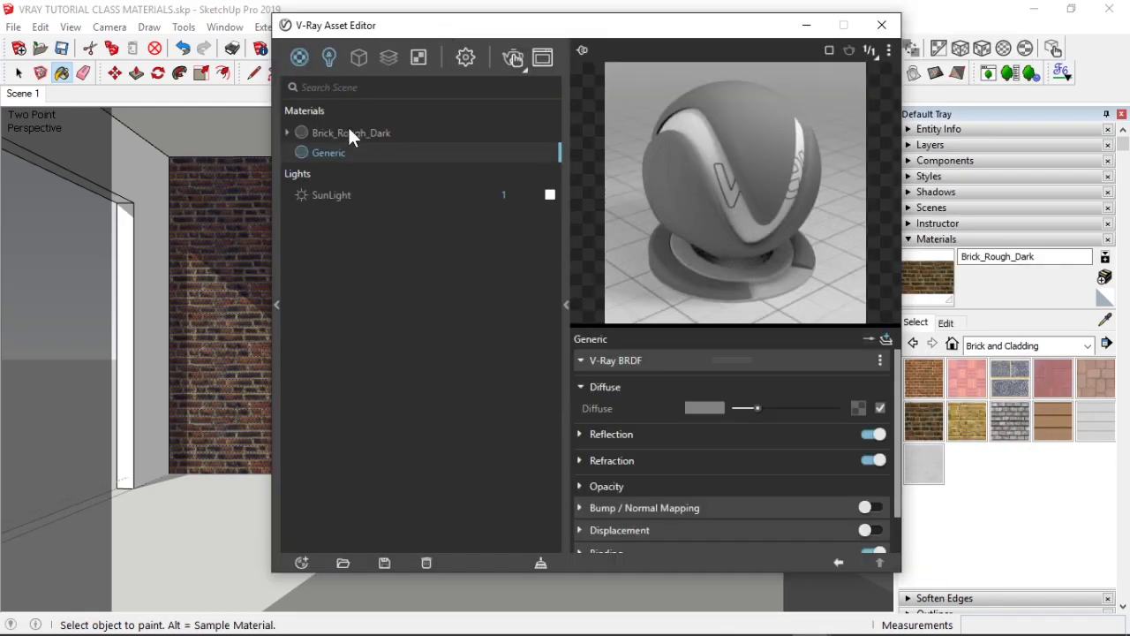
click(348, 133)
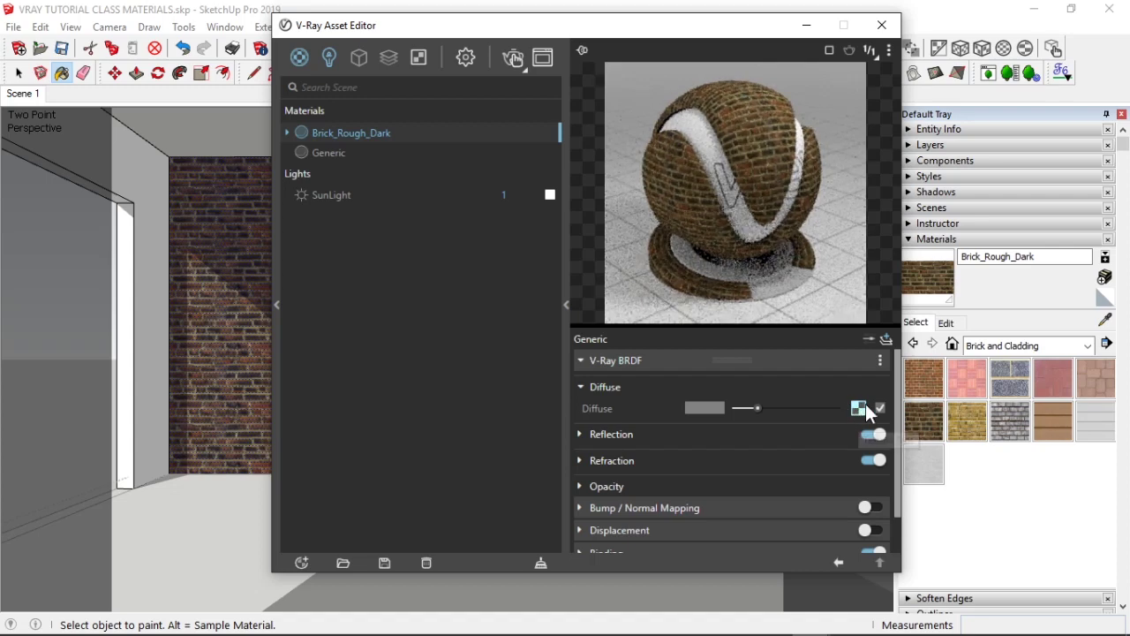
click(859, 409)
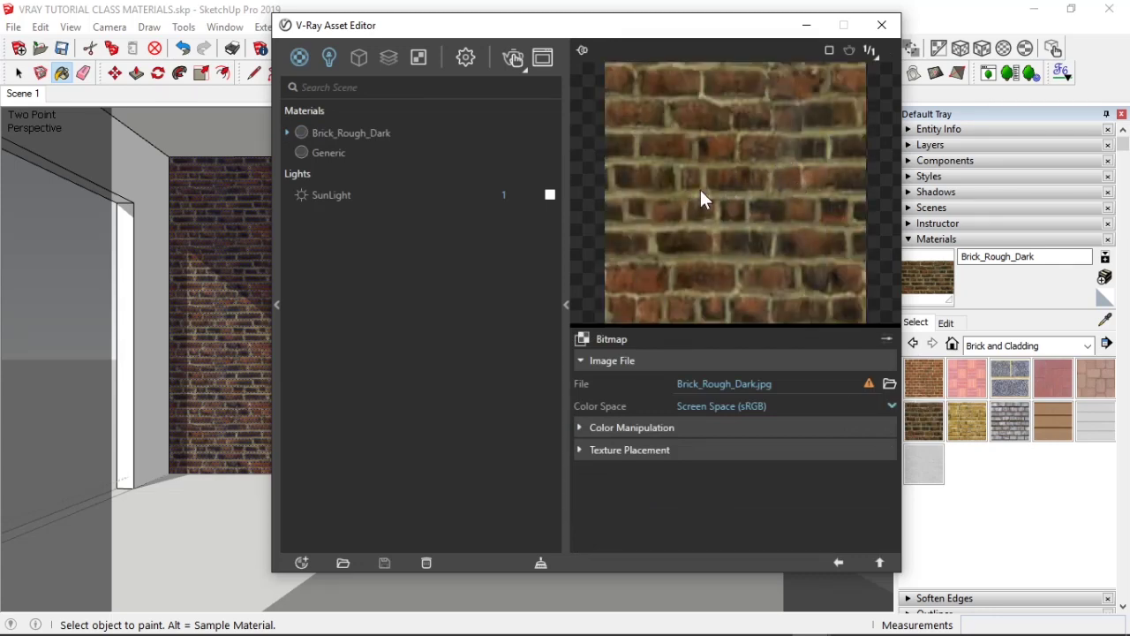
Add a Bitmap texture to the Generic material's diffuse slot, dismissing the file selection for now
click(355, 152)
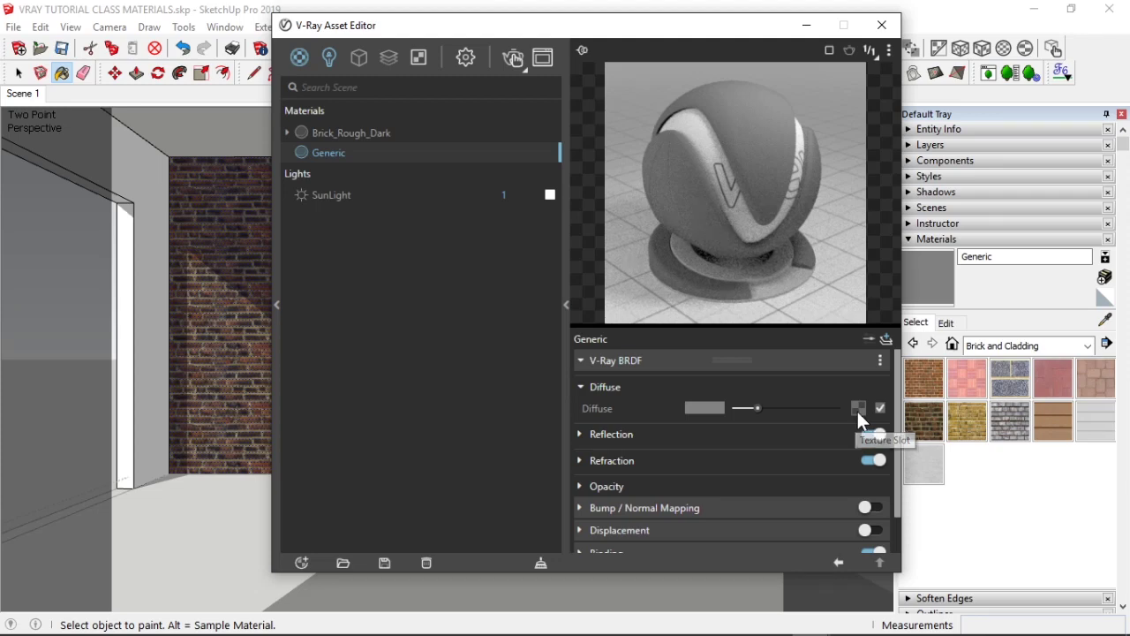
click(857, 409)
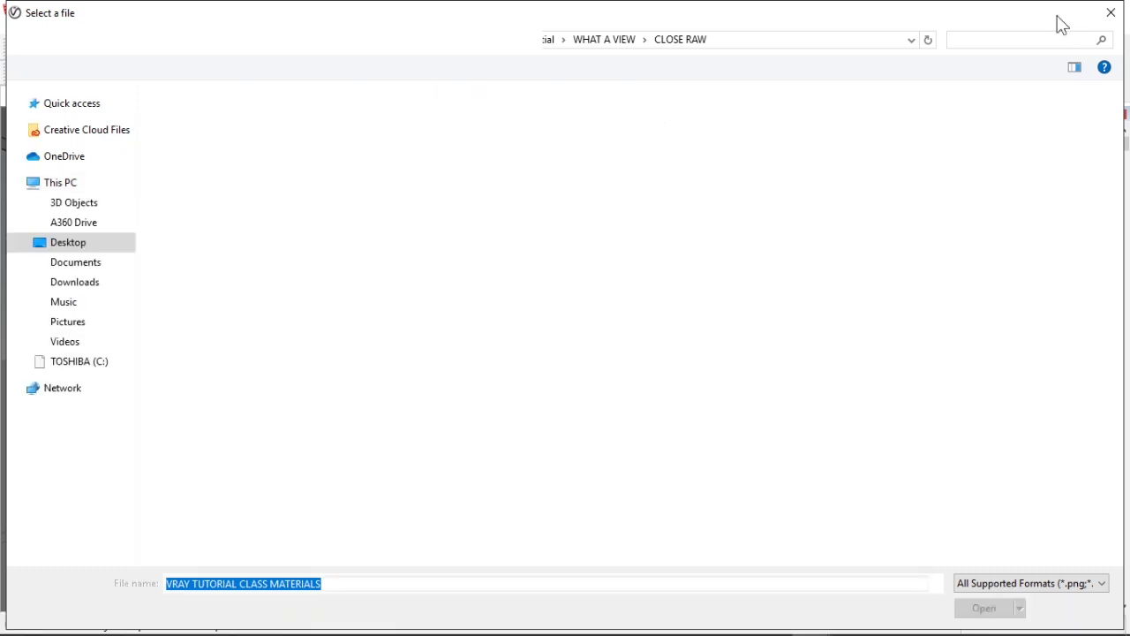
click(1110, 14)
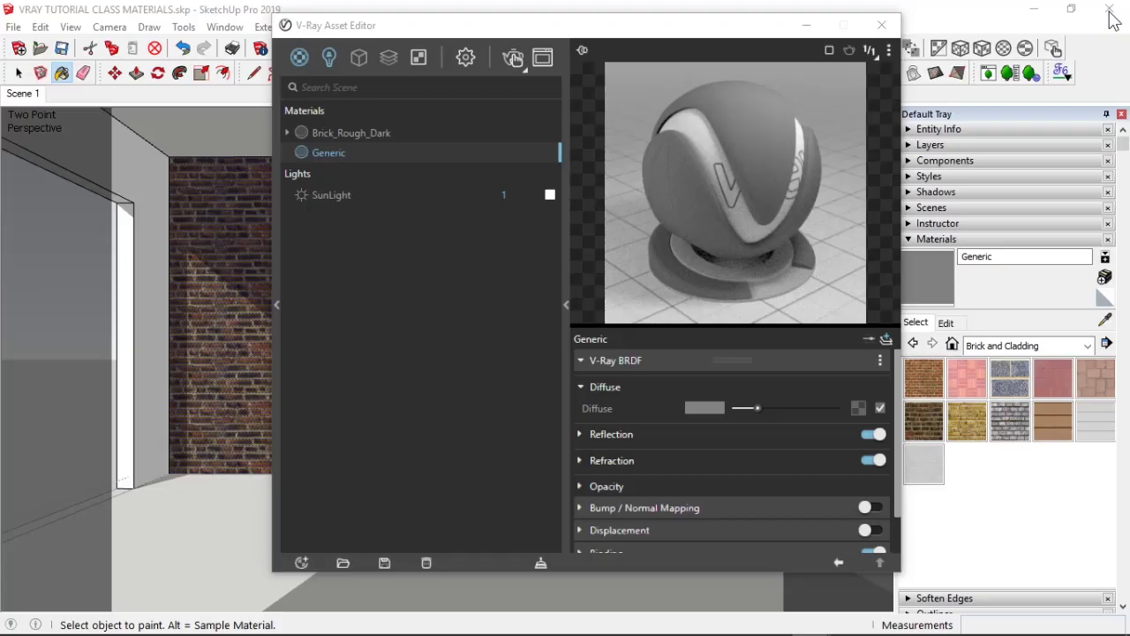
drag(712, 32, 632, 28)
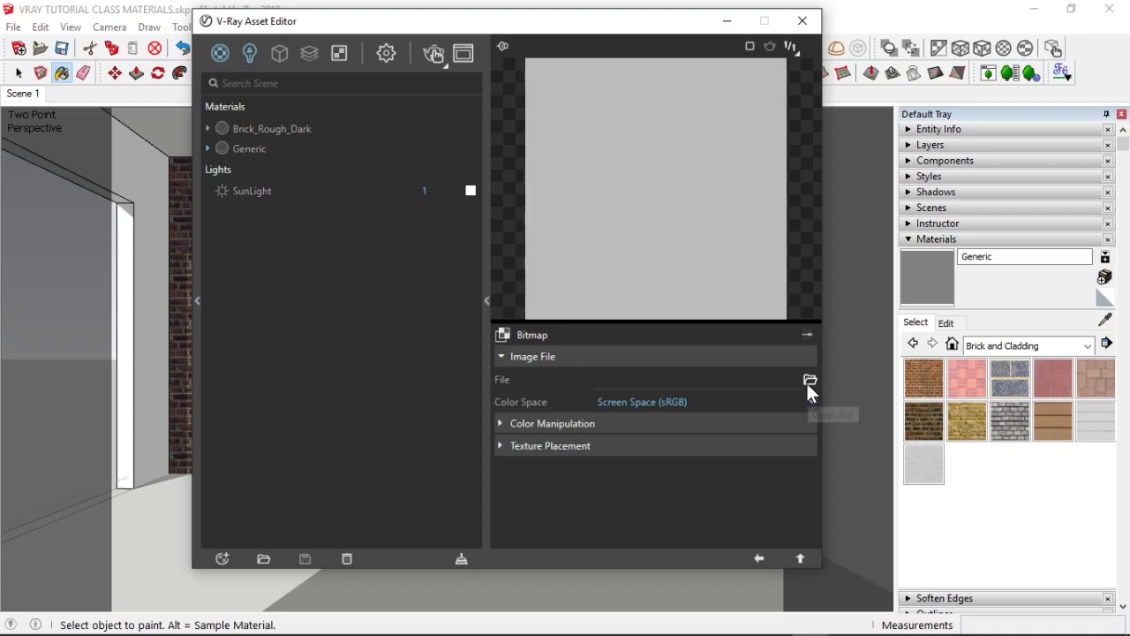
Load Tiles48_col.jpg from the texture images folder's polligon/[2K]Tiles48 subfolder as the diffuse bitmap and return to the Generic material's settings
click(807, 383)
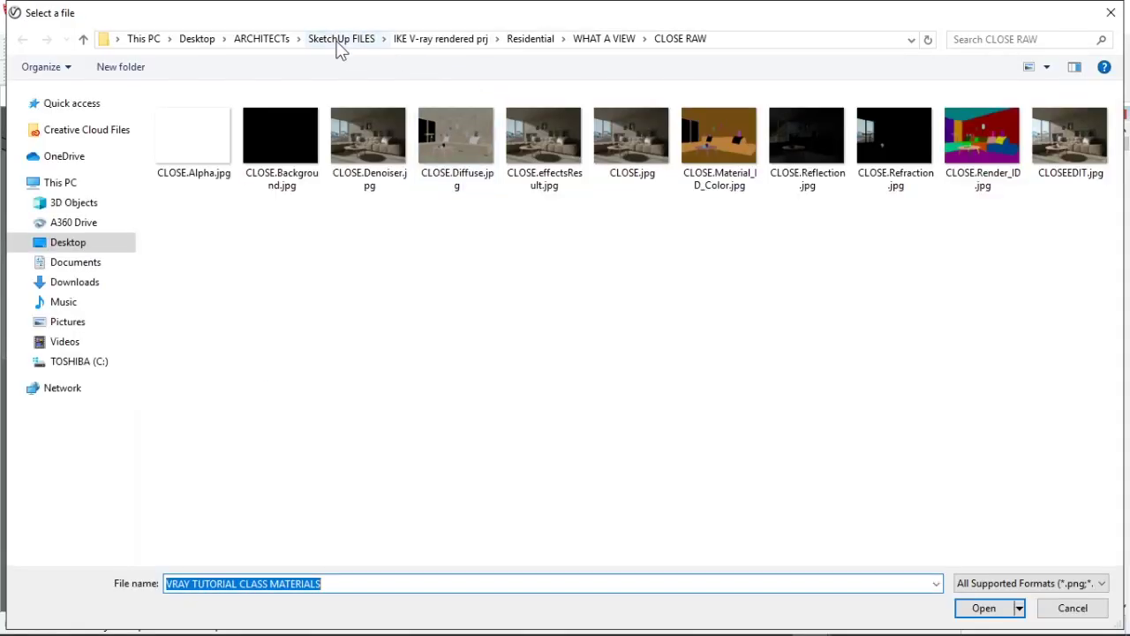
click(340, 44)
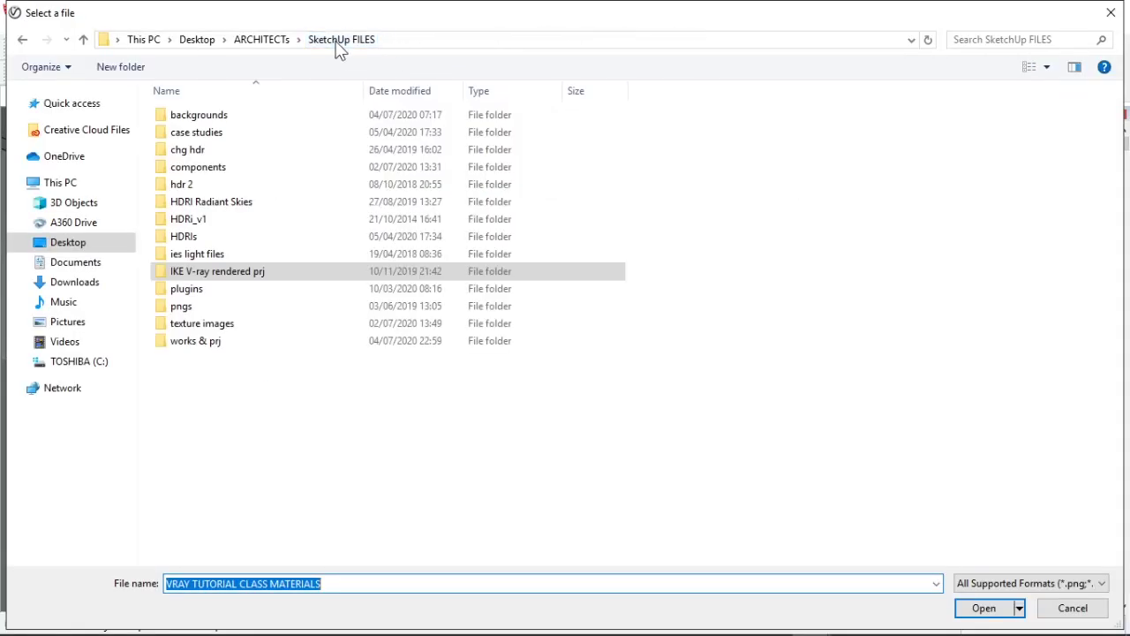
double_click(205, 325)
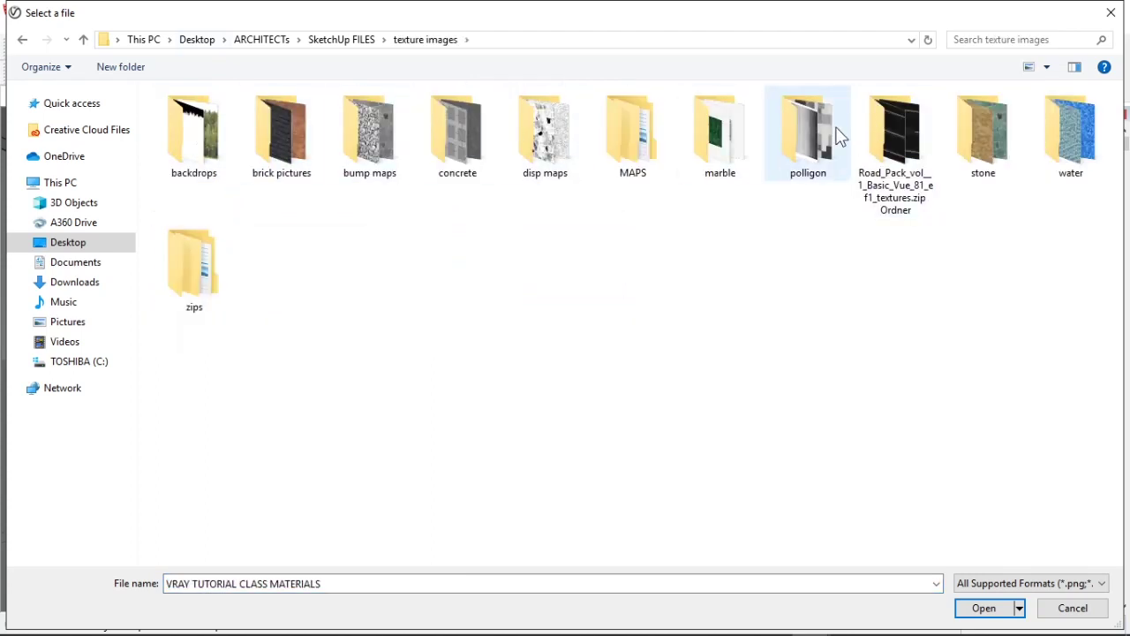
double_click(796, 140)
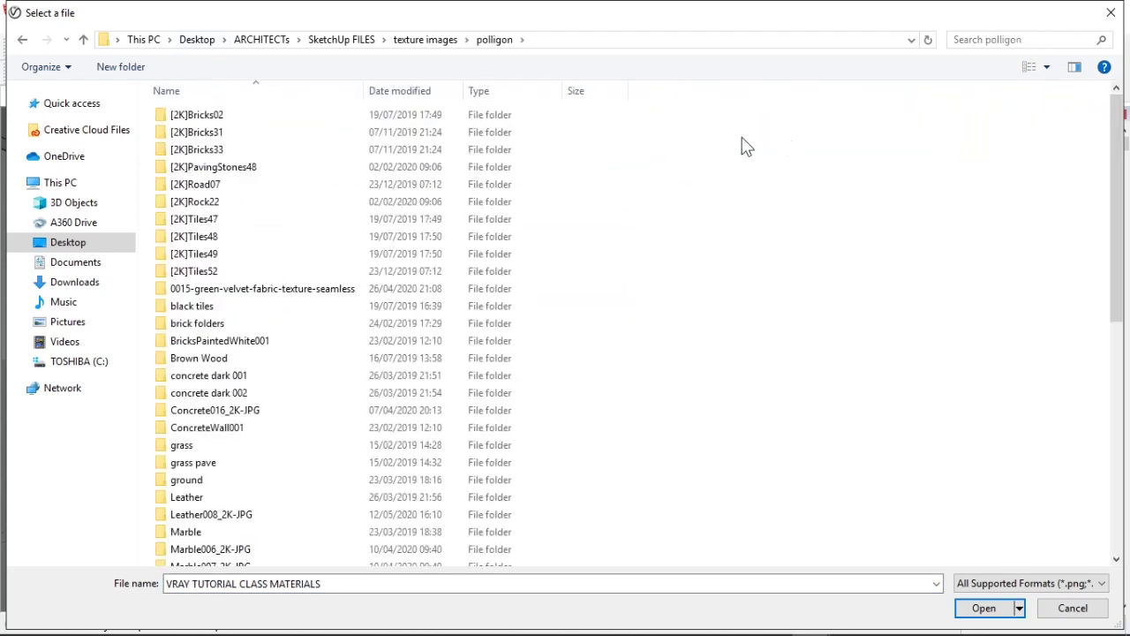
double_click(211, 236)
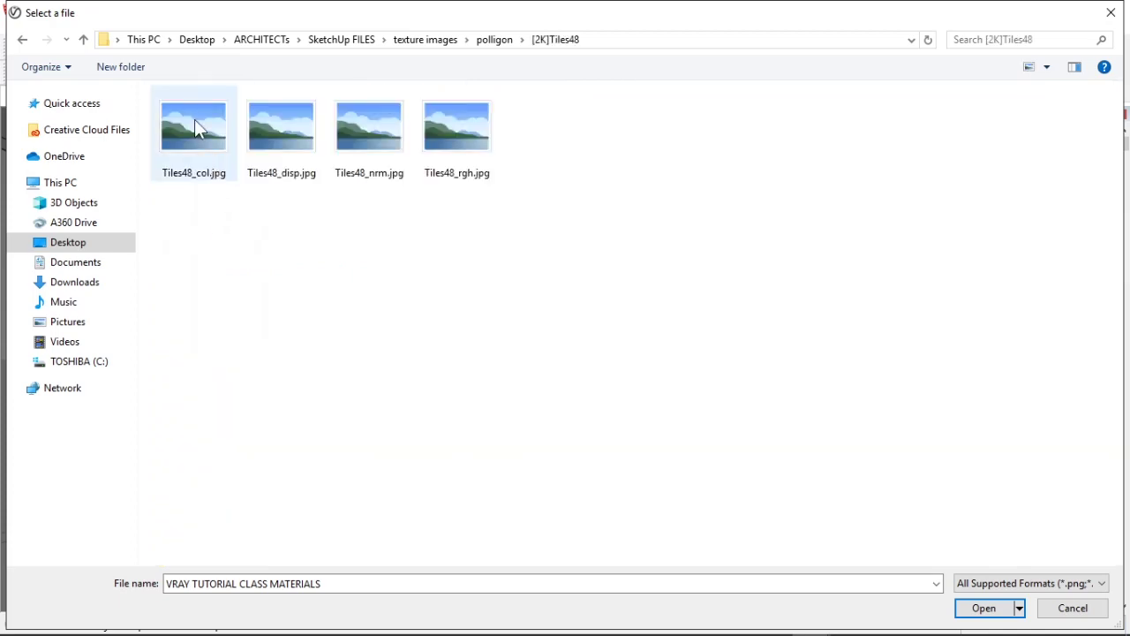
click(194, 119)
click(984, 608)
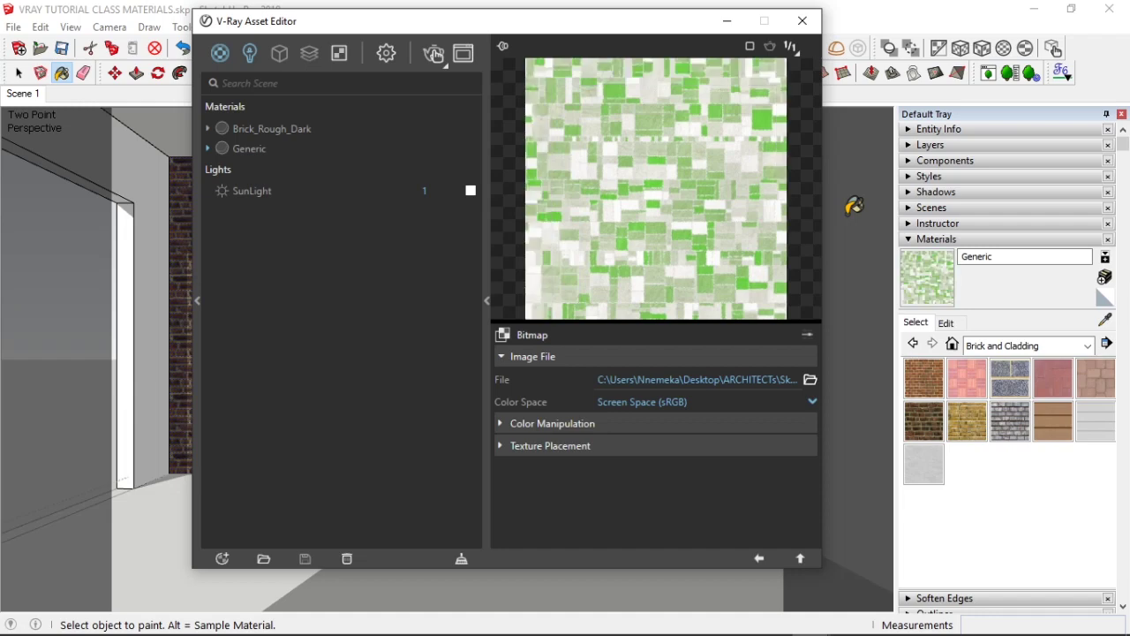
drag(494, 21, 517, 29)
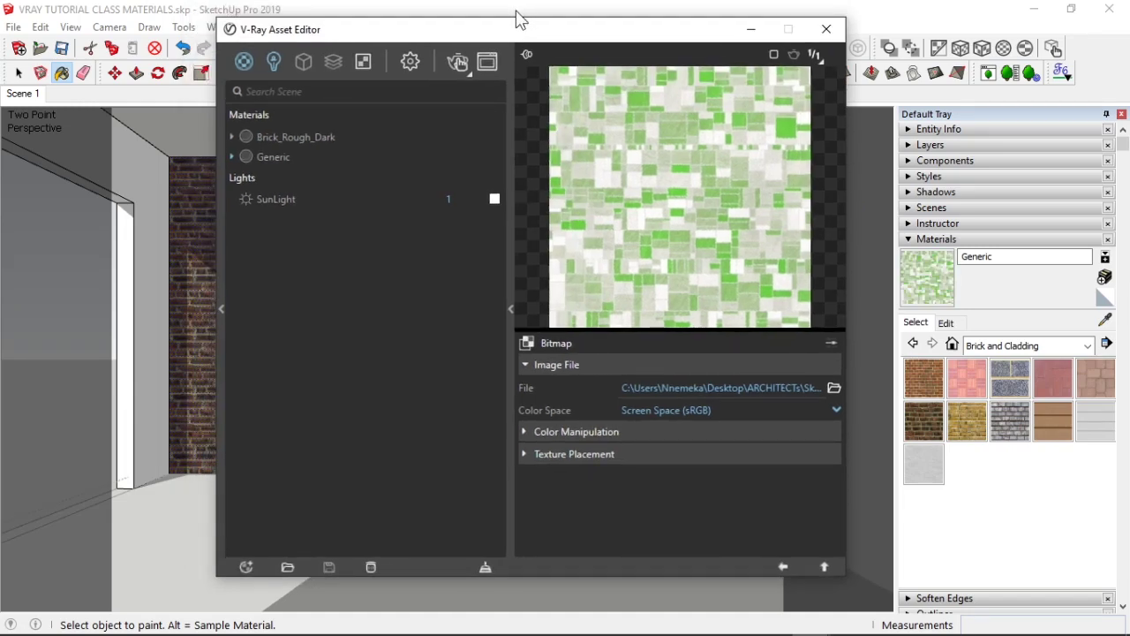
mouse_move(530, 39)
mouse_down()
mouse_move(550, 41)
mouse_move(480, 45)
mouse_move(518, 41)
mouse_up()
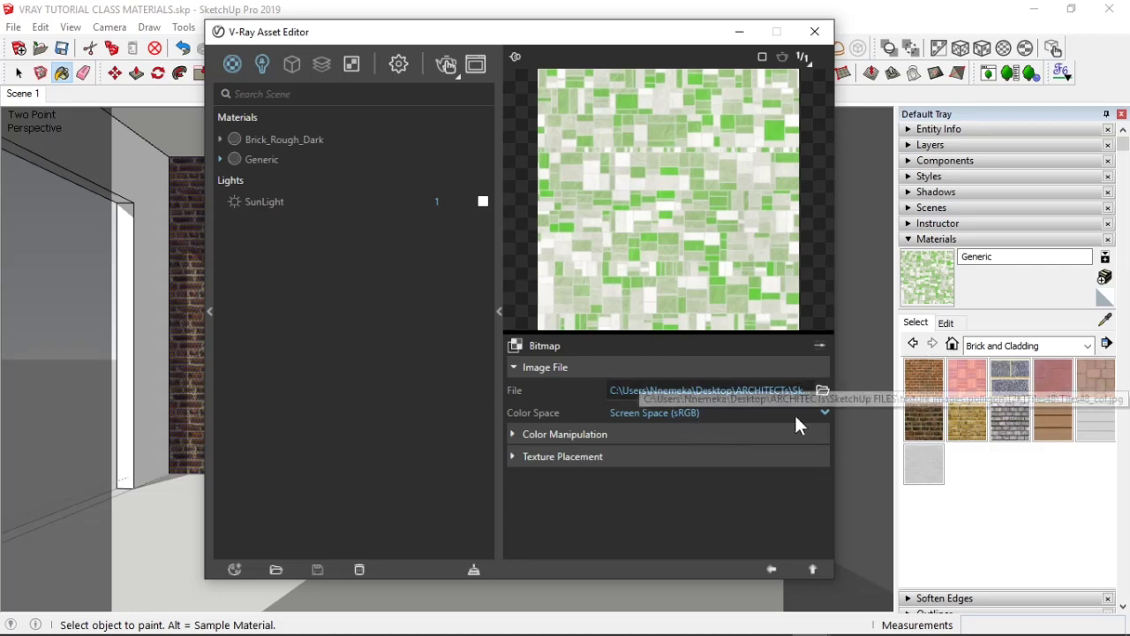
click(774, 567)
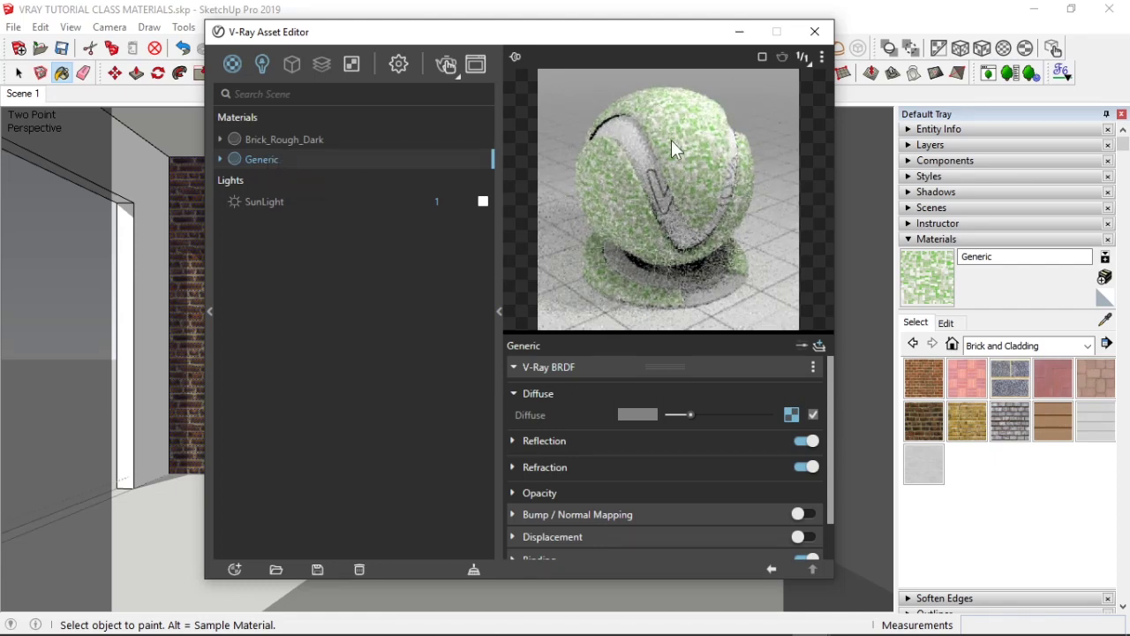
Paint the back wall with the Generic tile material, inspect it up close, restore the Scene 1 view and close the Asset Editor
mouse_move(618, 41)
mouse_down()
mouse_move(738, 72)
mouse_move(676, 348)
mouse_move(690, 390)
mouse_up()
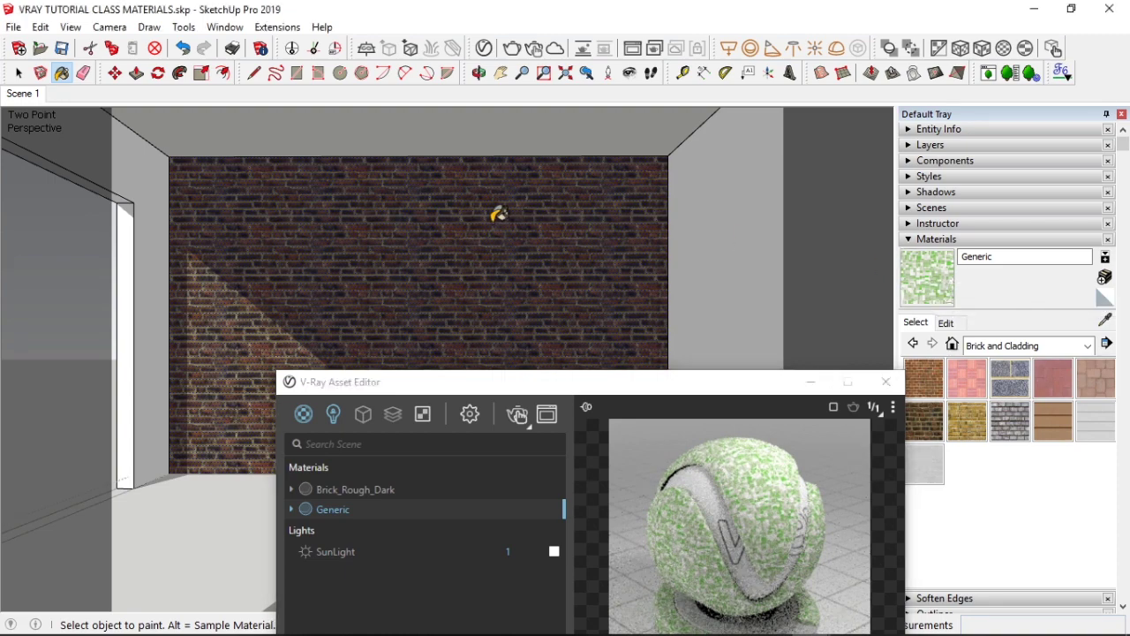
click(499, 214)
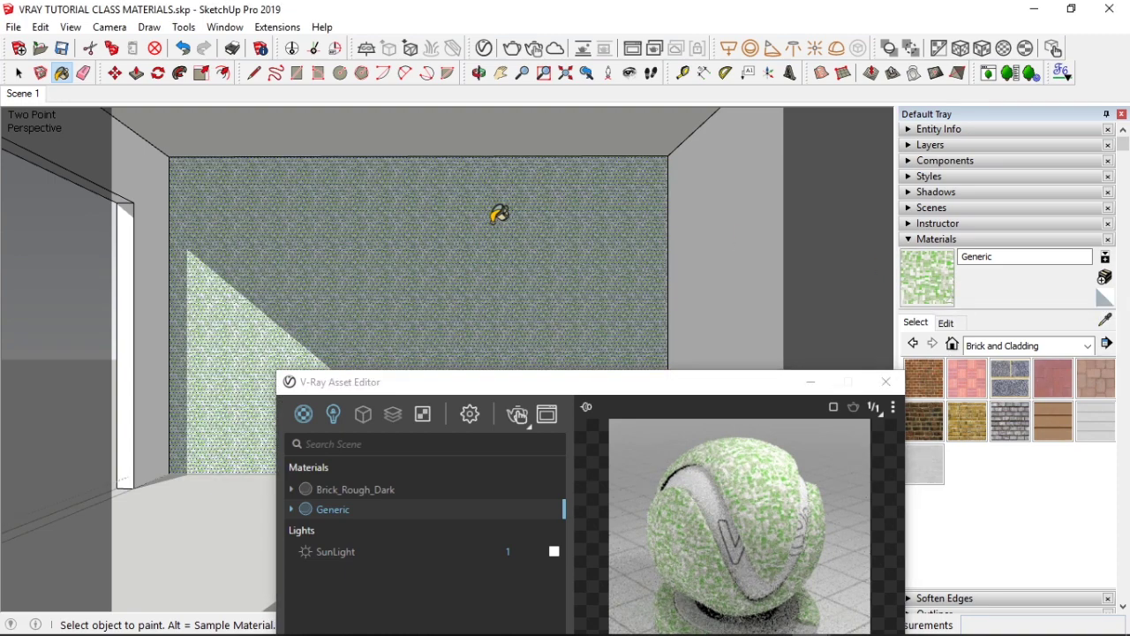
scroll(374, 199, up, 2)
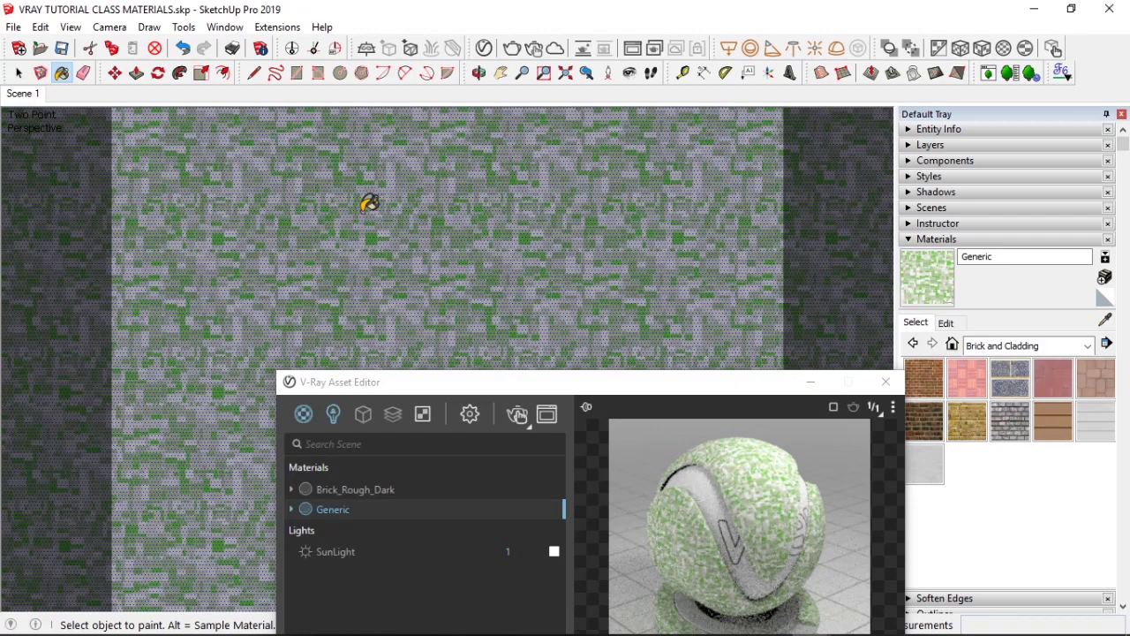
click(17, 94)
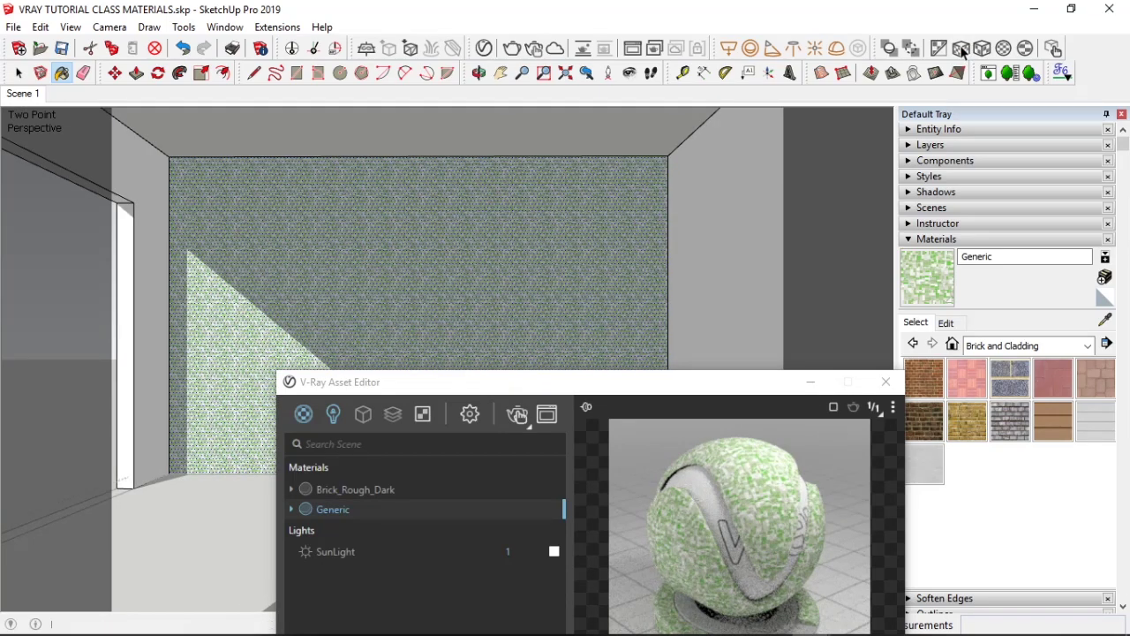
key(space)
click(528, 388)
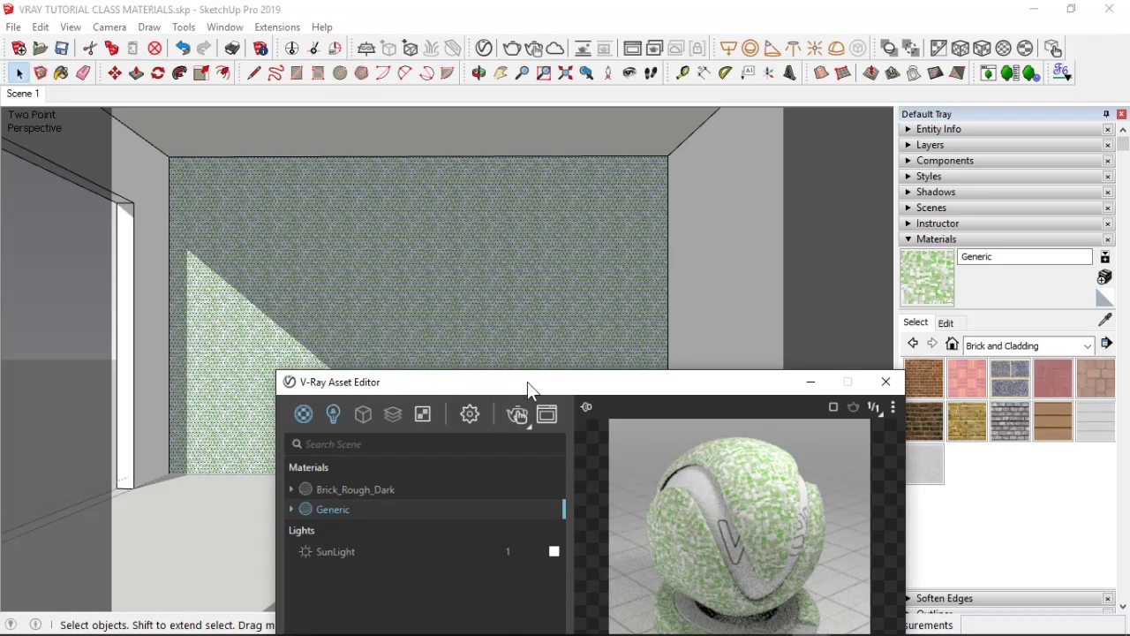
click(886, 382)
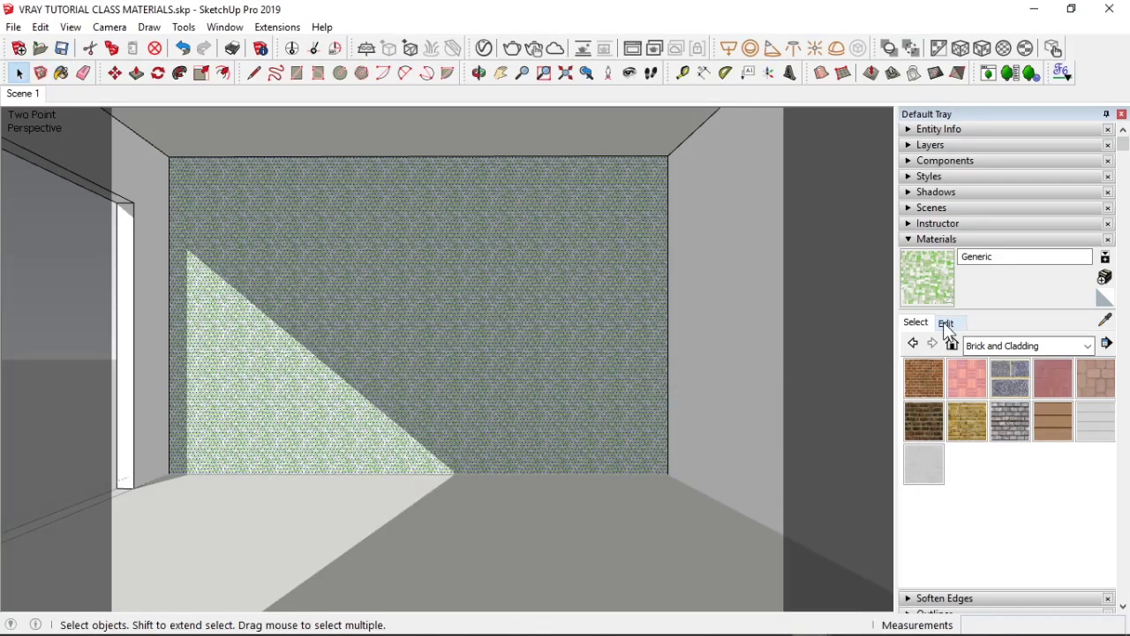
Edit the Generic material and set its texture size to 500 mm, keeping width and height proportional
click(947, 325)
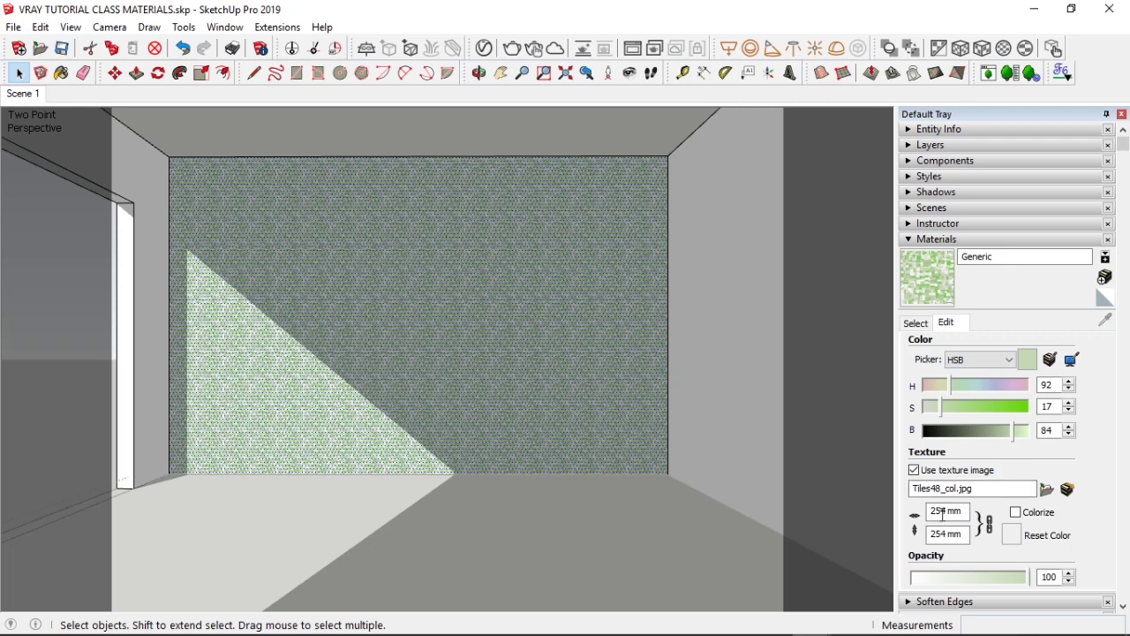
click(992, 534)
double_click(948, 512)
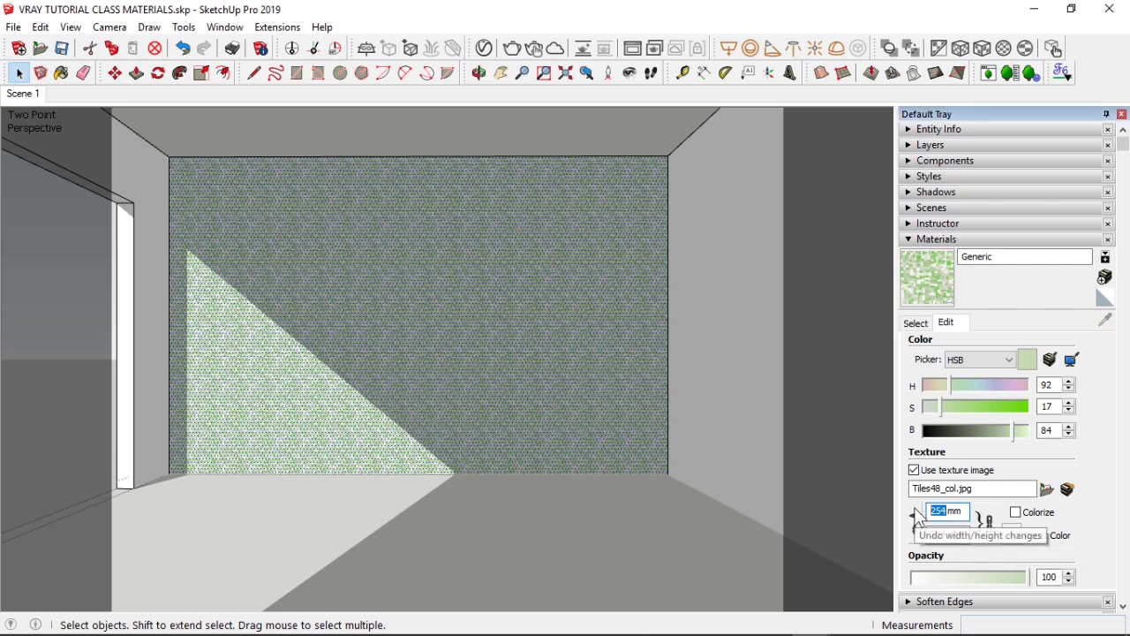
text(500)
key(Return)
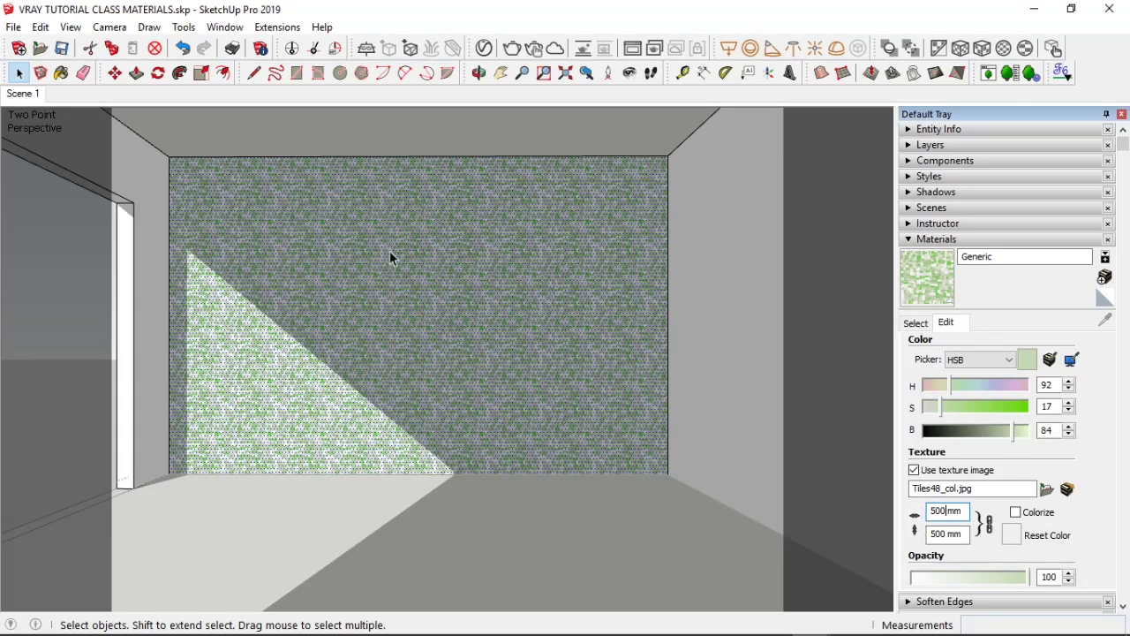
Set the Generic material's texture size to 2500 mm with width and height locked together, and inspect the tiles on the back wall
click(945, 535)
click(988, 530)
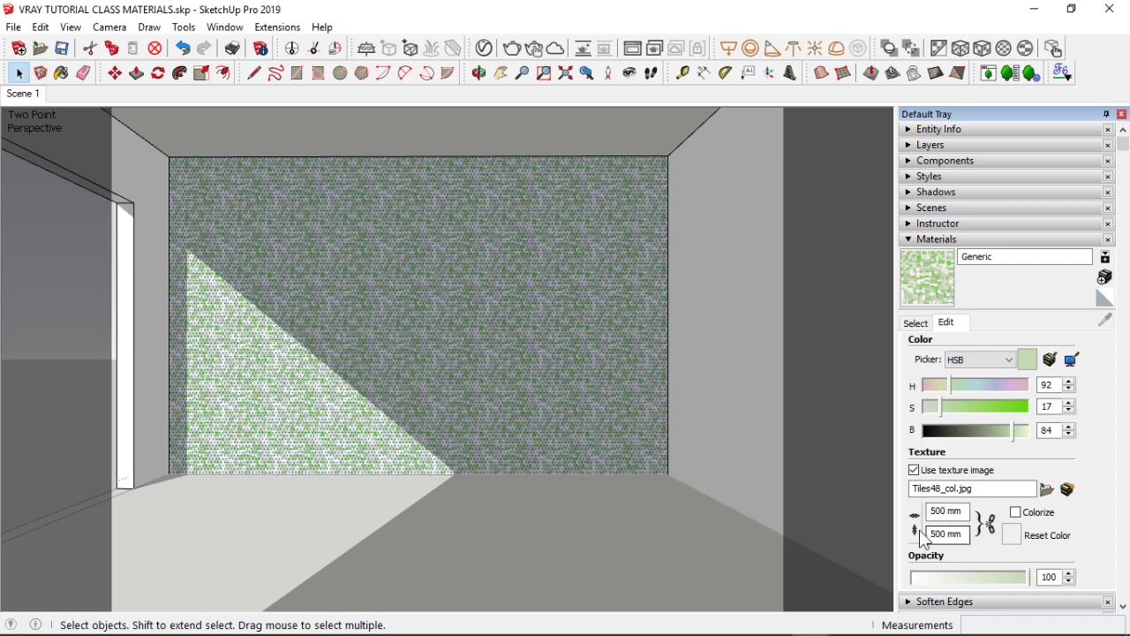
click(988, 527)
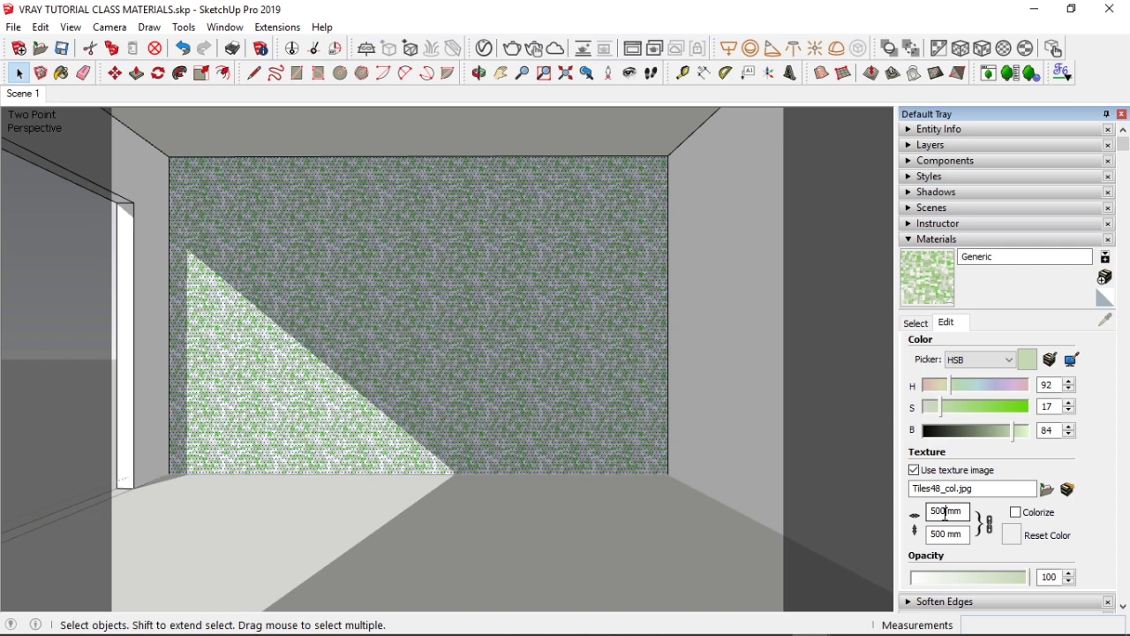
double_click(945, 512)
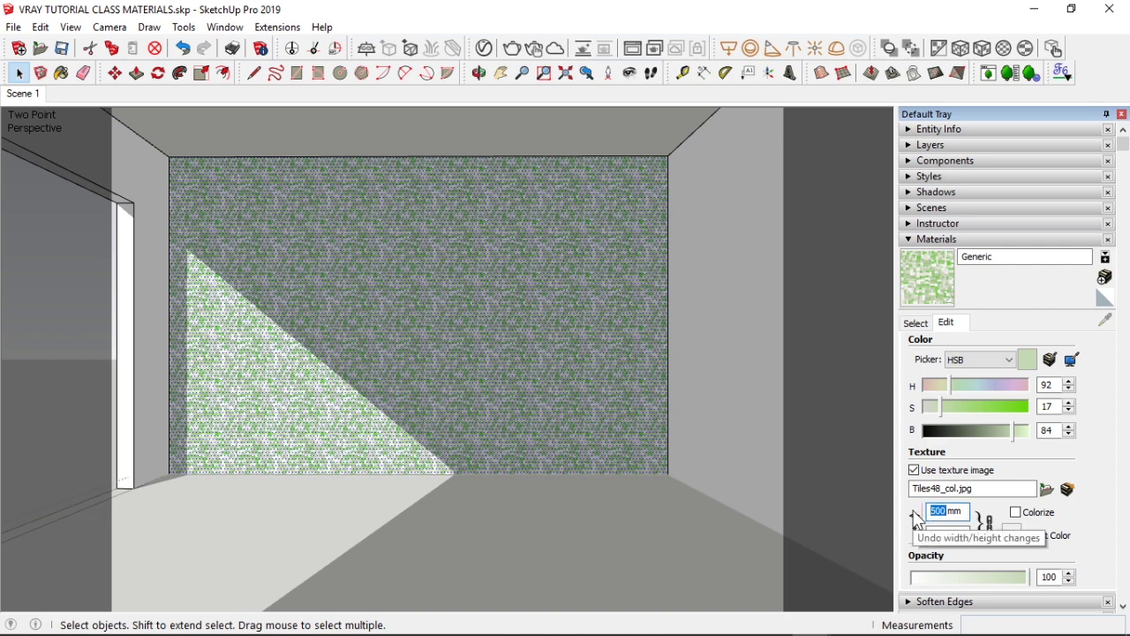
text(6)
key(Return)
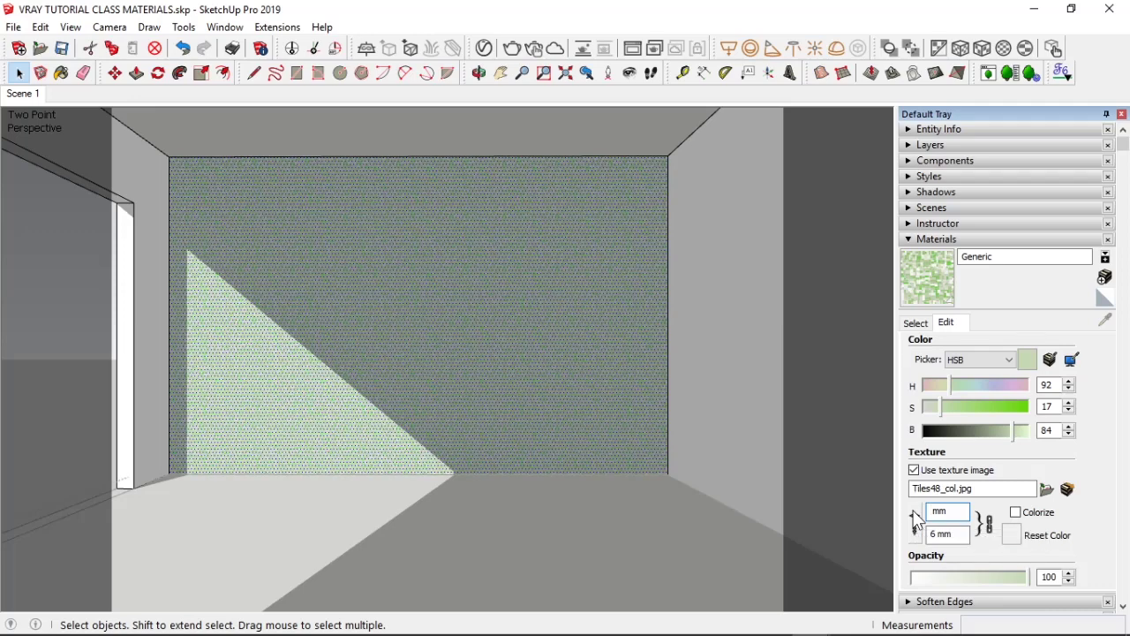
text(2500)
key(Return)
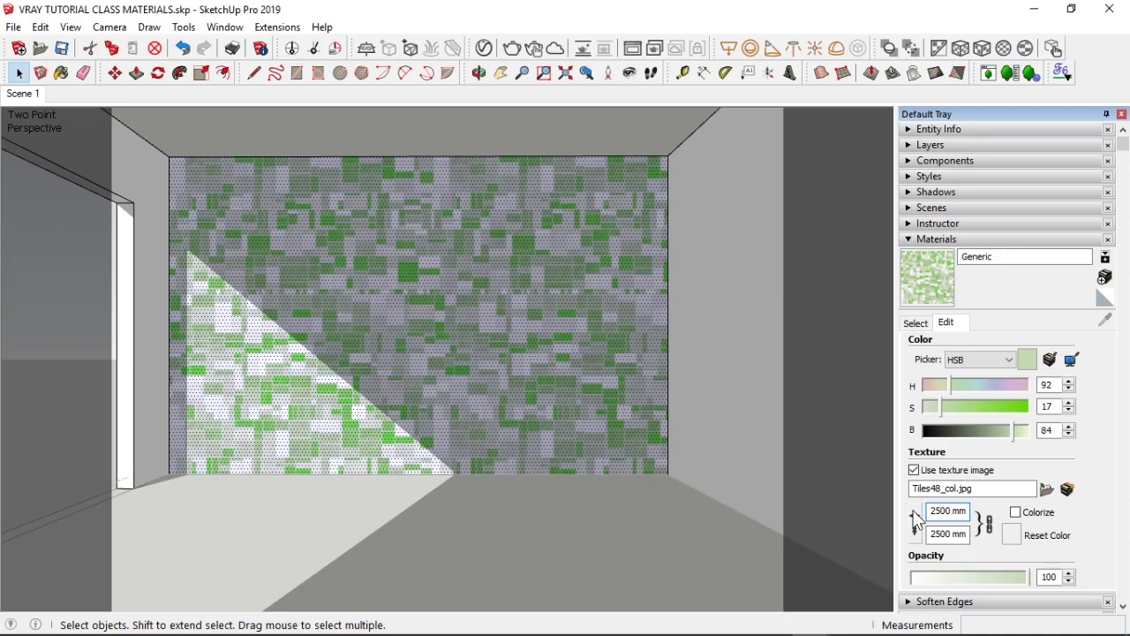
scroll(269, 240, up, 2)
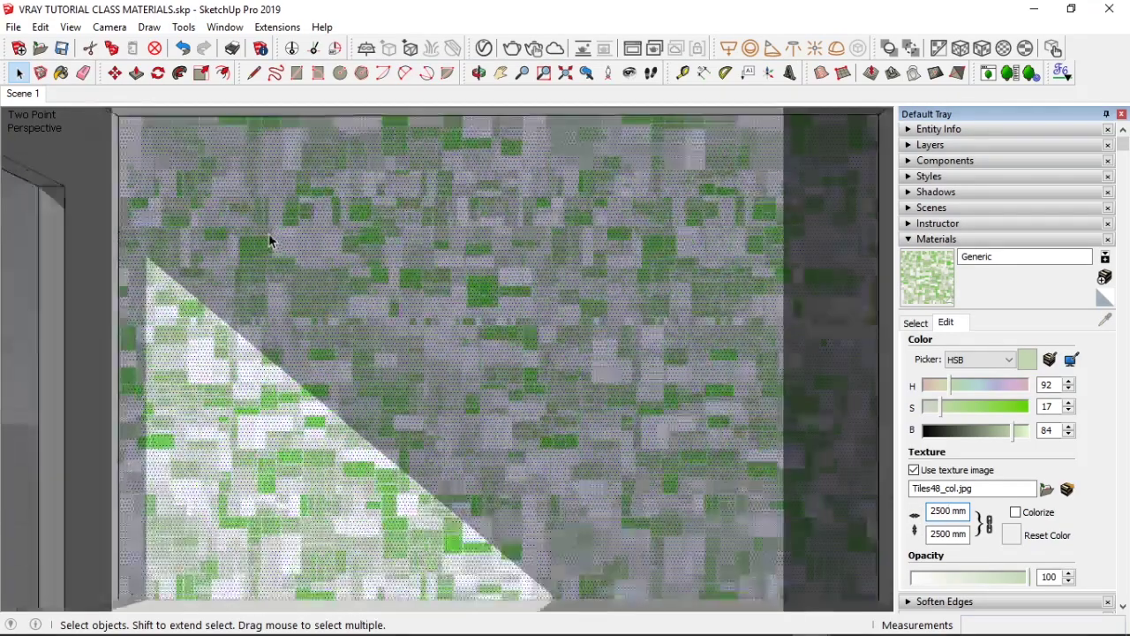
scroll(270, 240, down, 1)
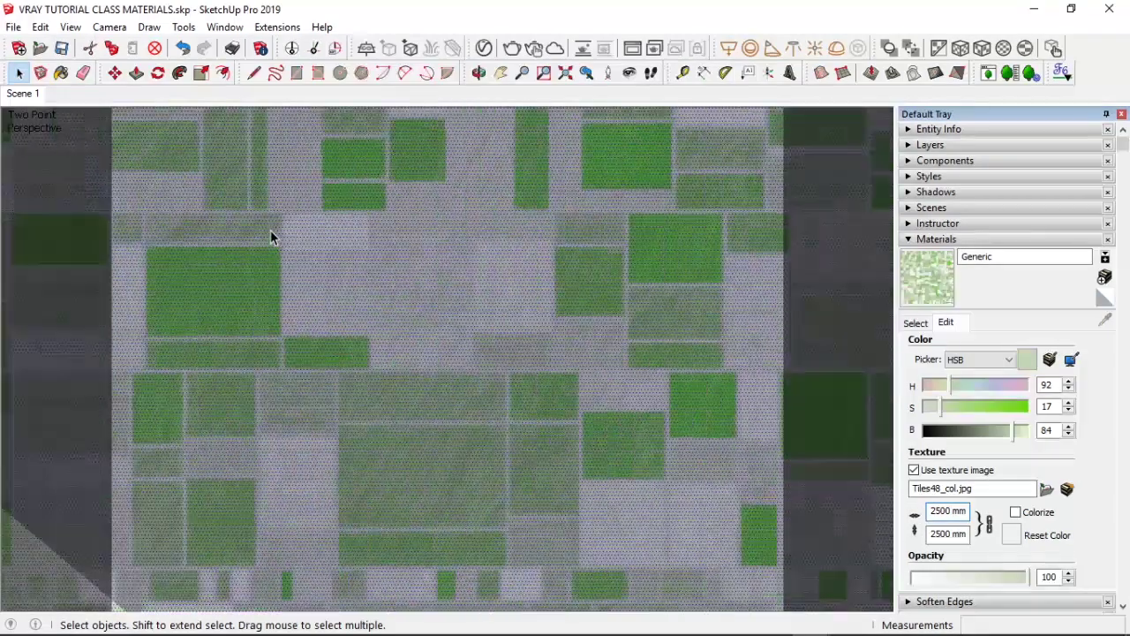
scroll(271, 234, down, 2)
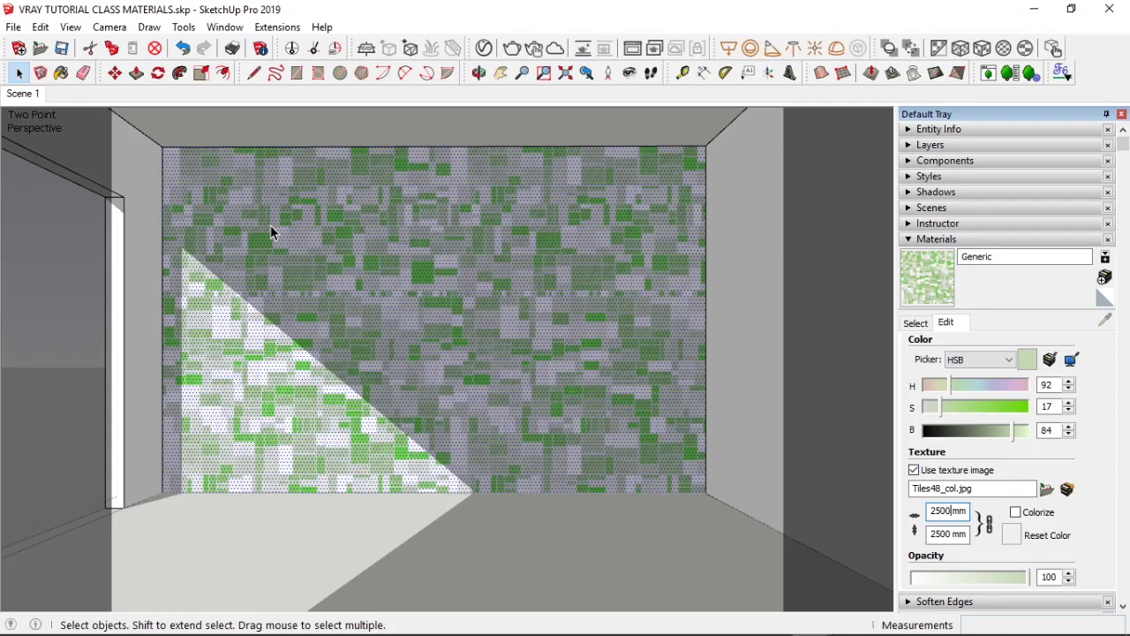
scroll(272, 232, down, 1)
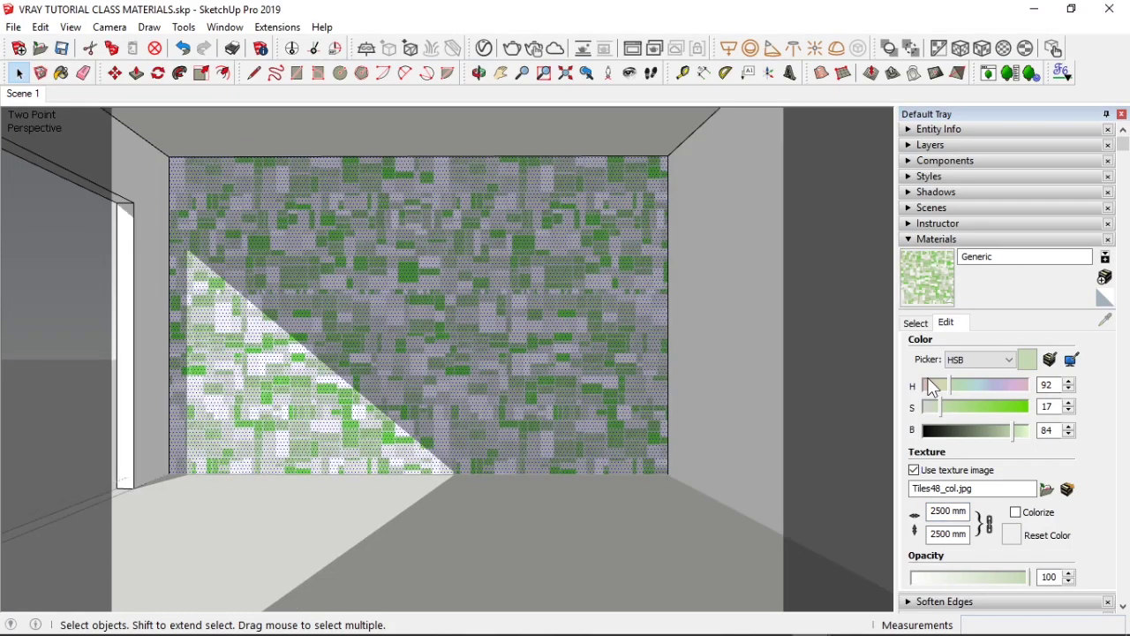
Open the V-Ray Asset Editor and place it beside the SketchUp material library so both can be used
click(930, 240)
click(501, 73)
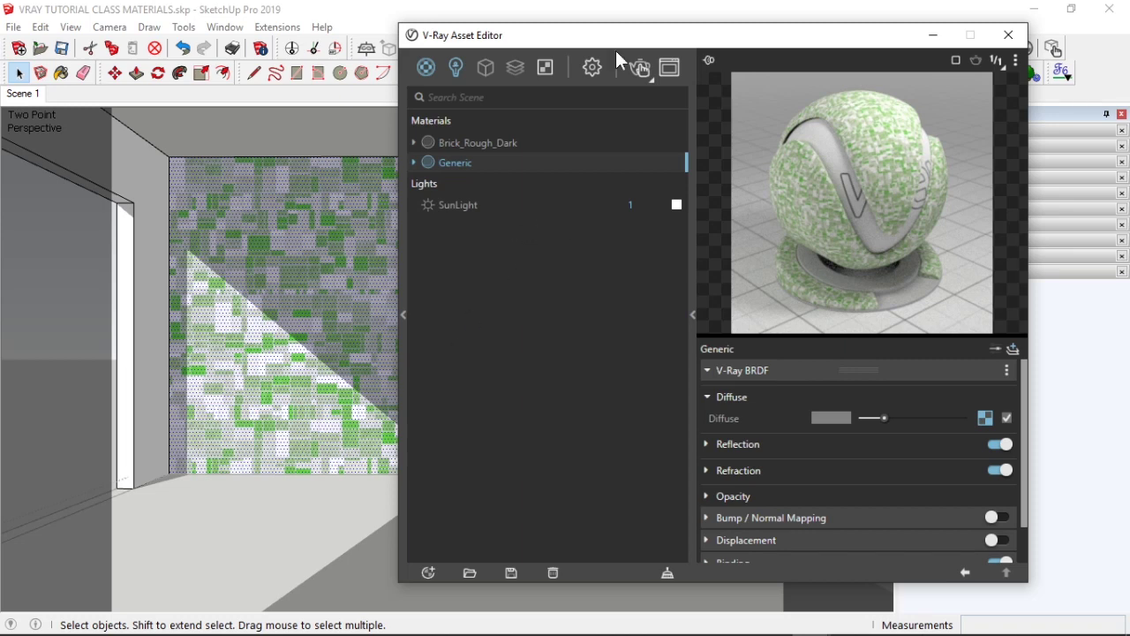
drag(624, 38, 276, 24)
click(964, 239)
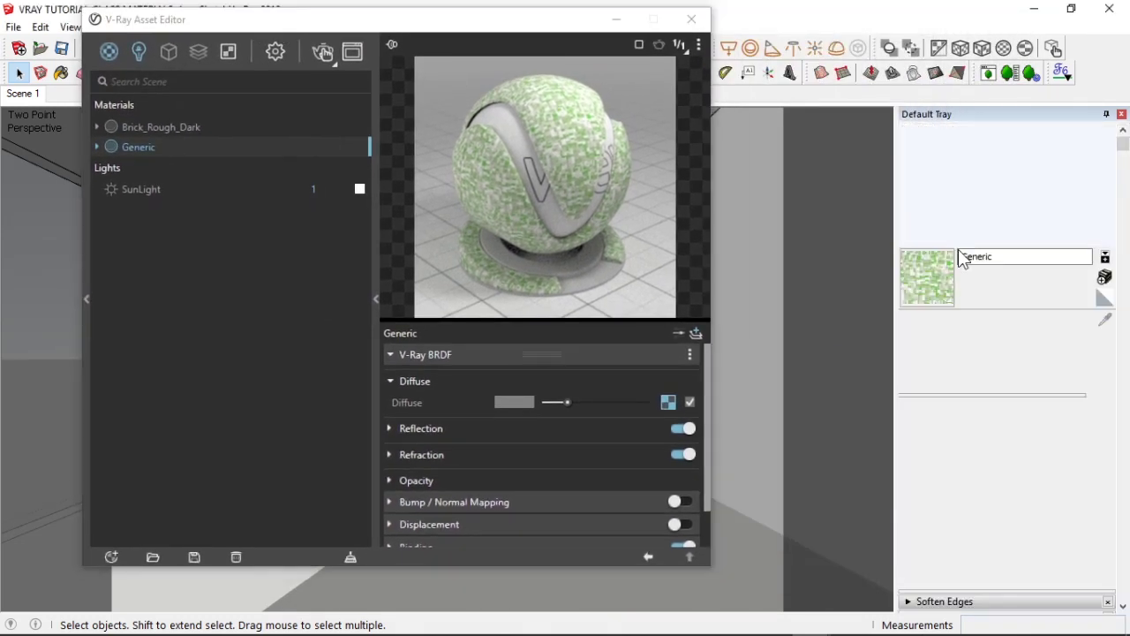
click(918, 324)
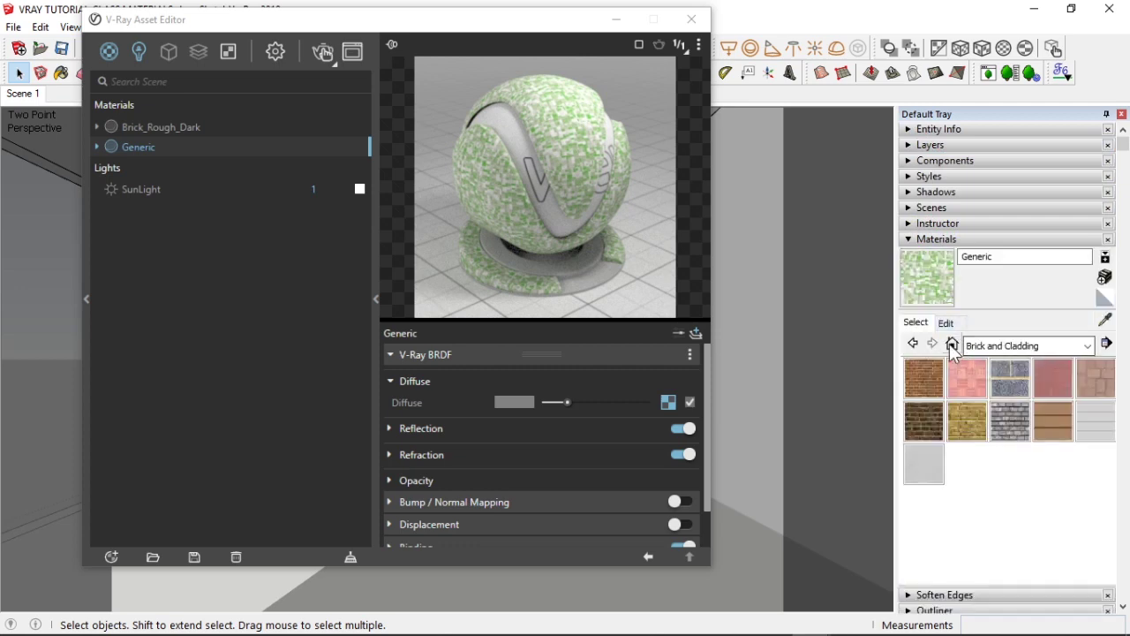
Browse the SketchUp material library, viewing the Glass and Mirrors and Roofing collections and the list of other categories
click(1091, 346)
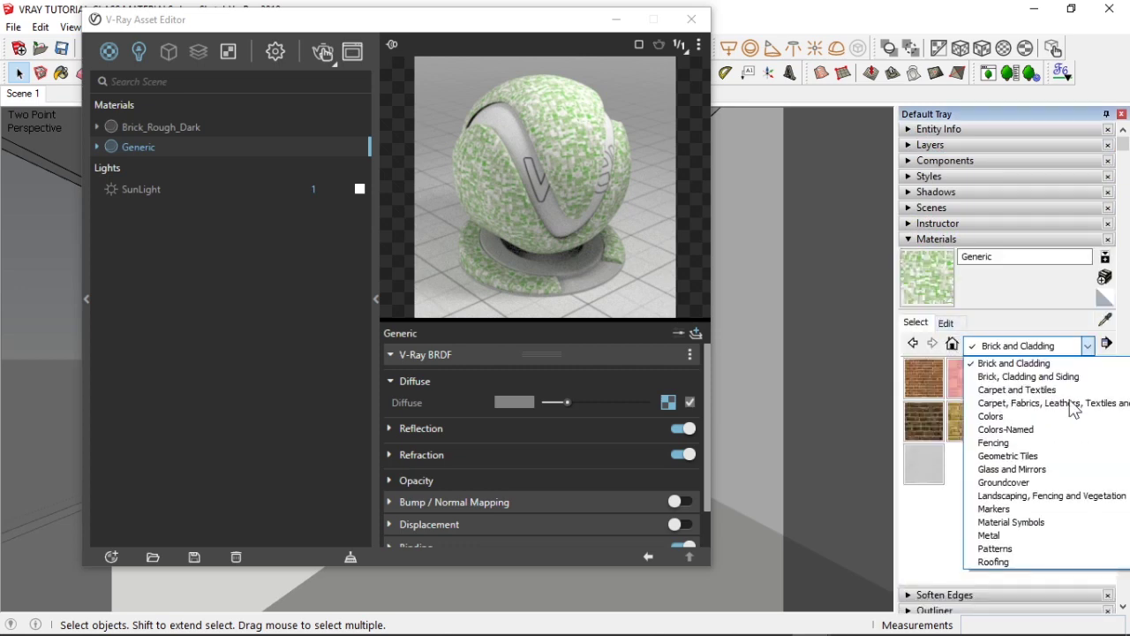
click(1023, 469)
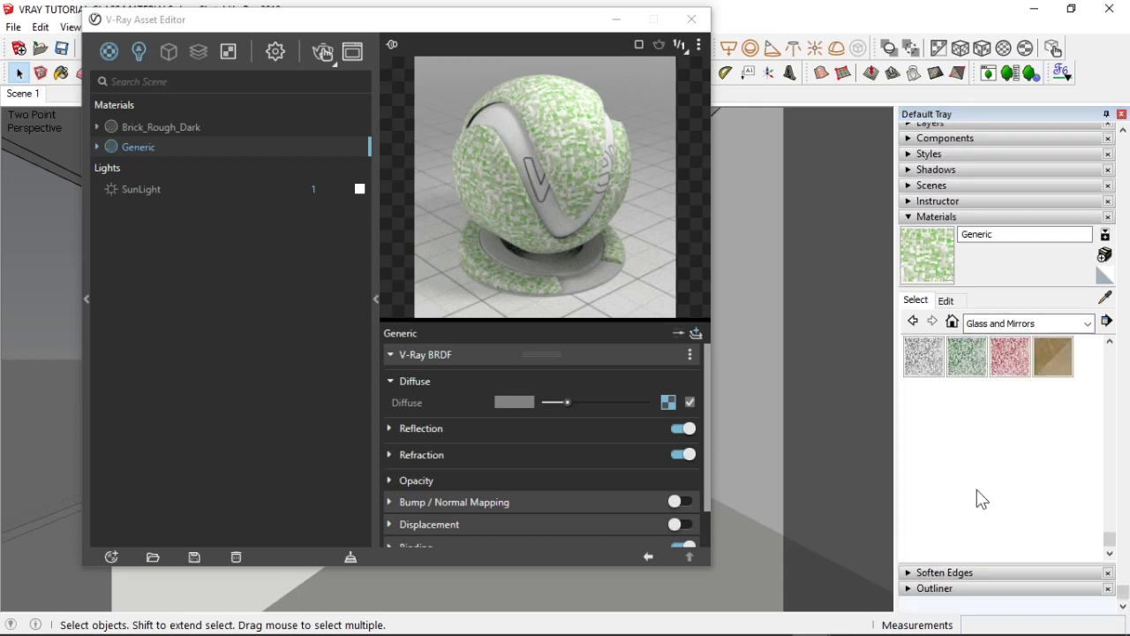
click(1089, 347)
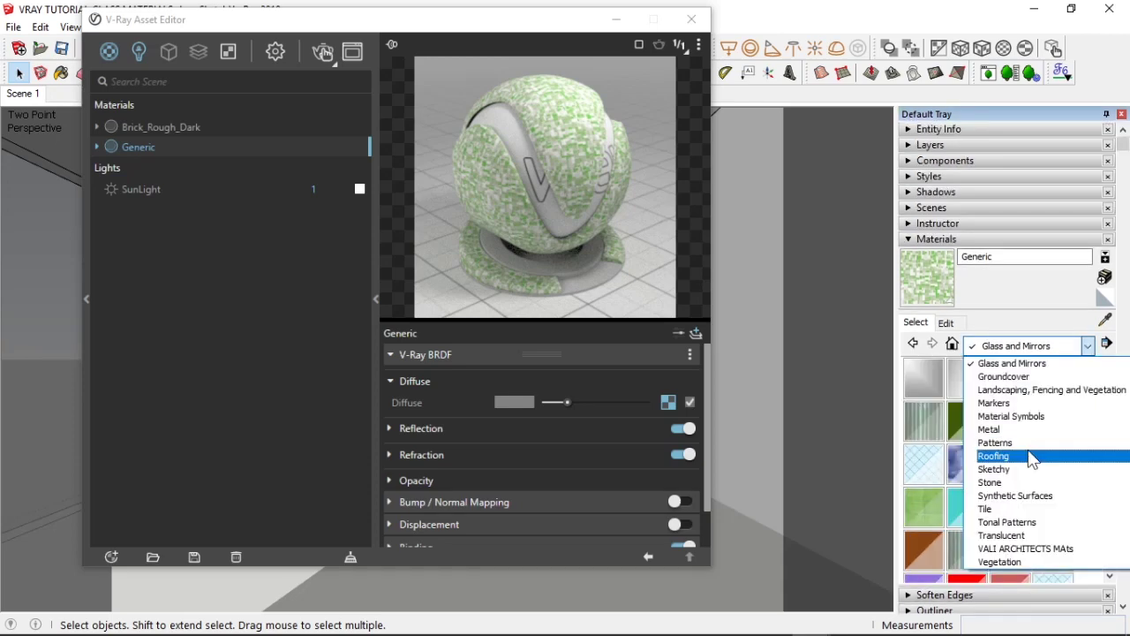
click(1031, 457)
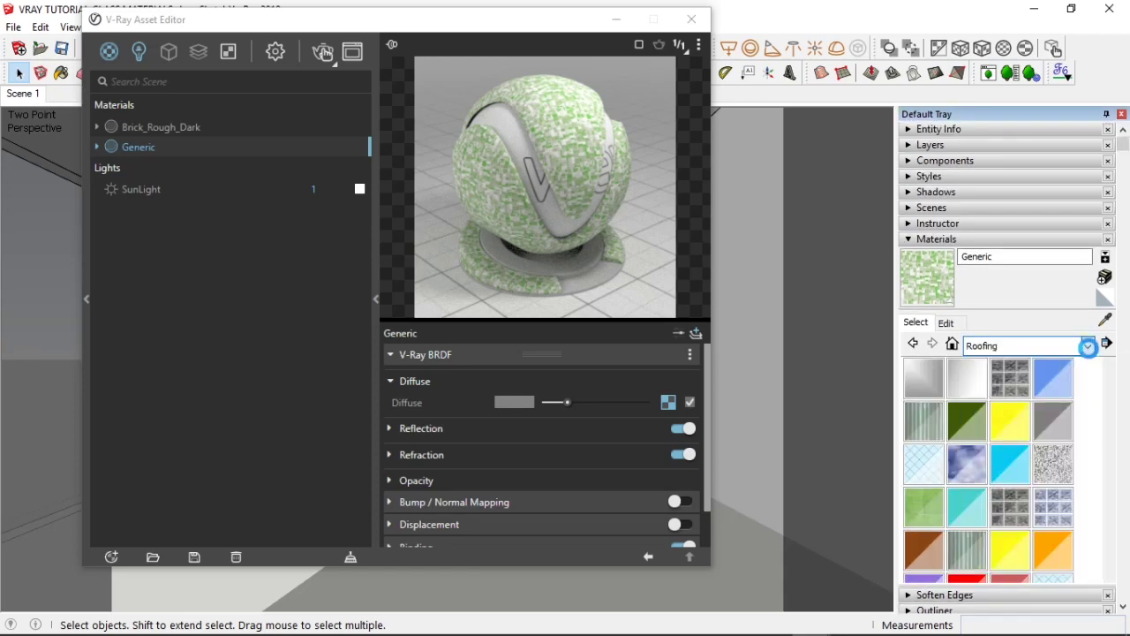
click(1090, 348)
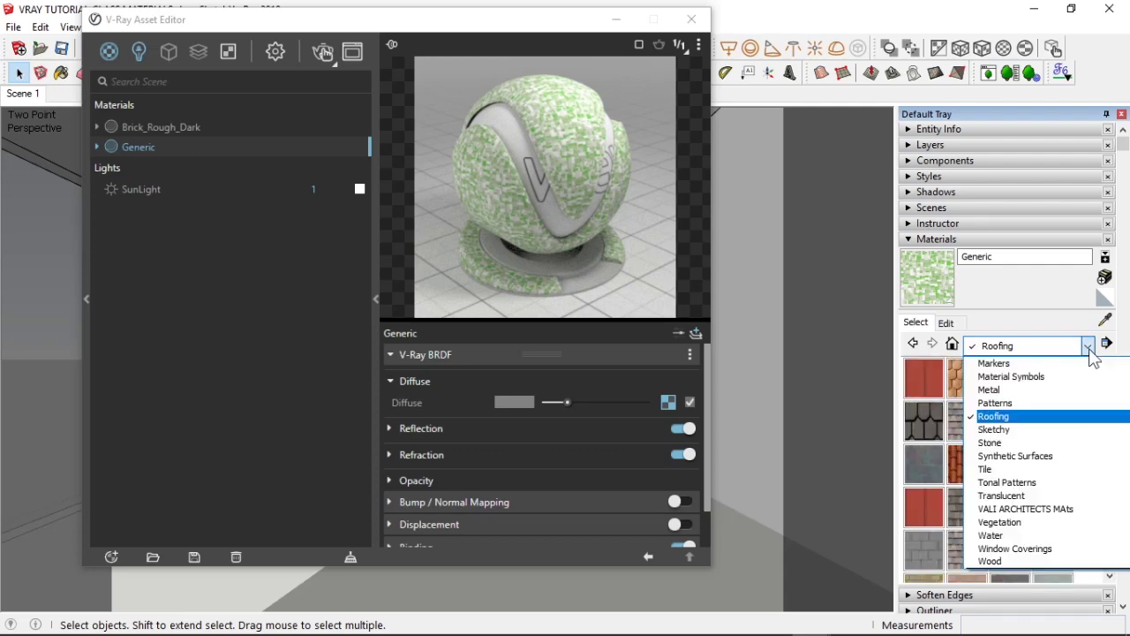
click(1089, 349)
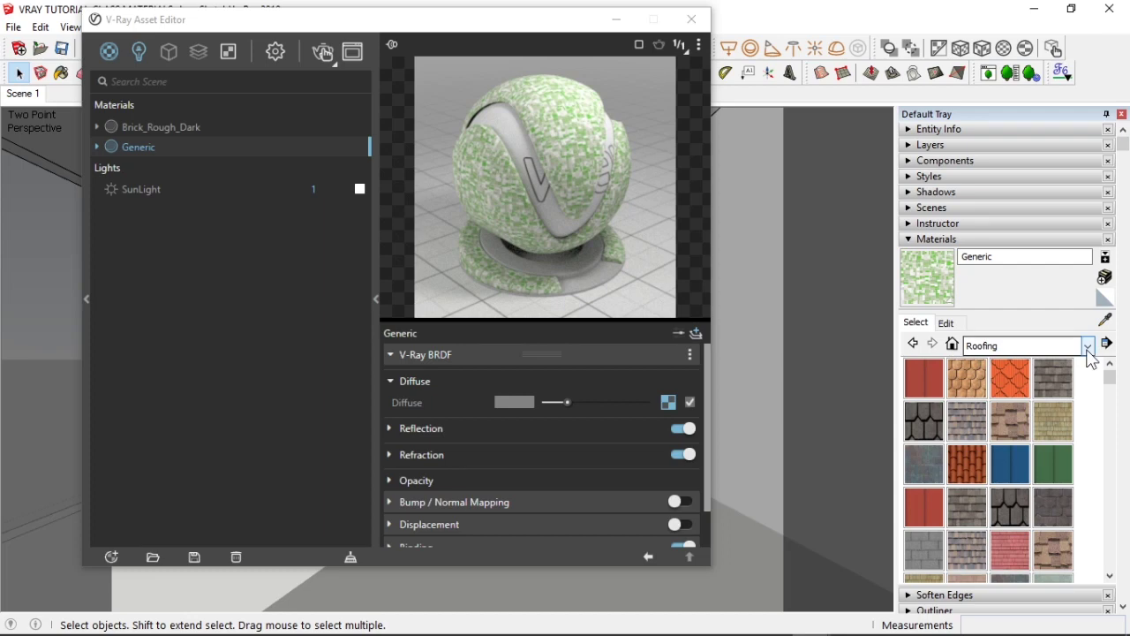
click(1089, 348)
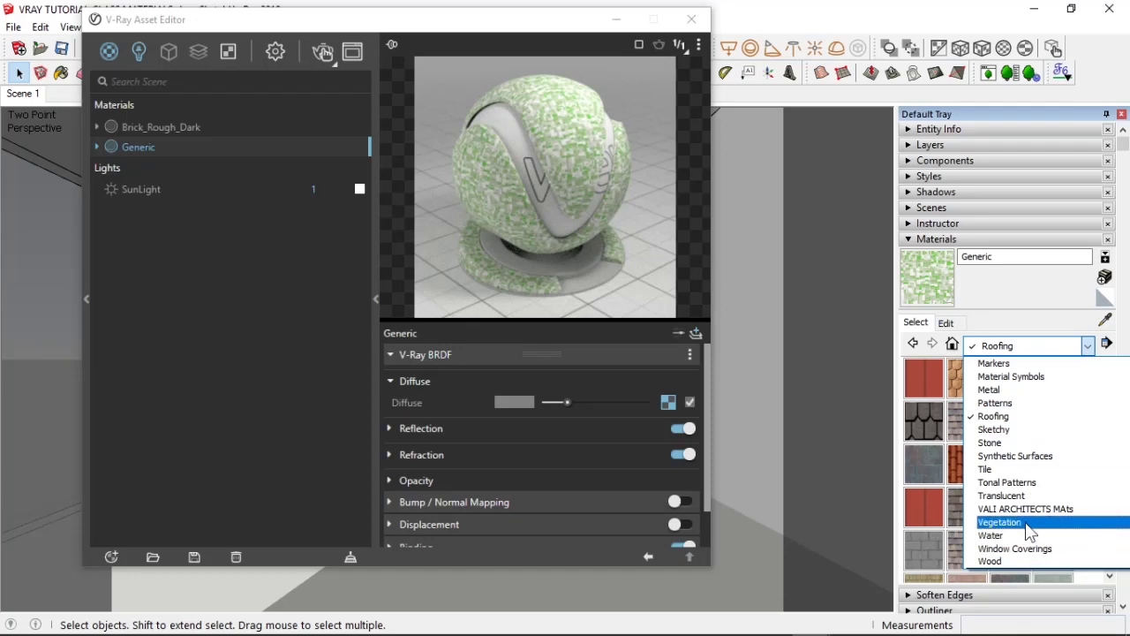
scroll(1033, 530, up, 5)
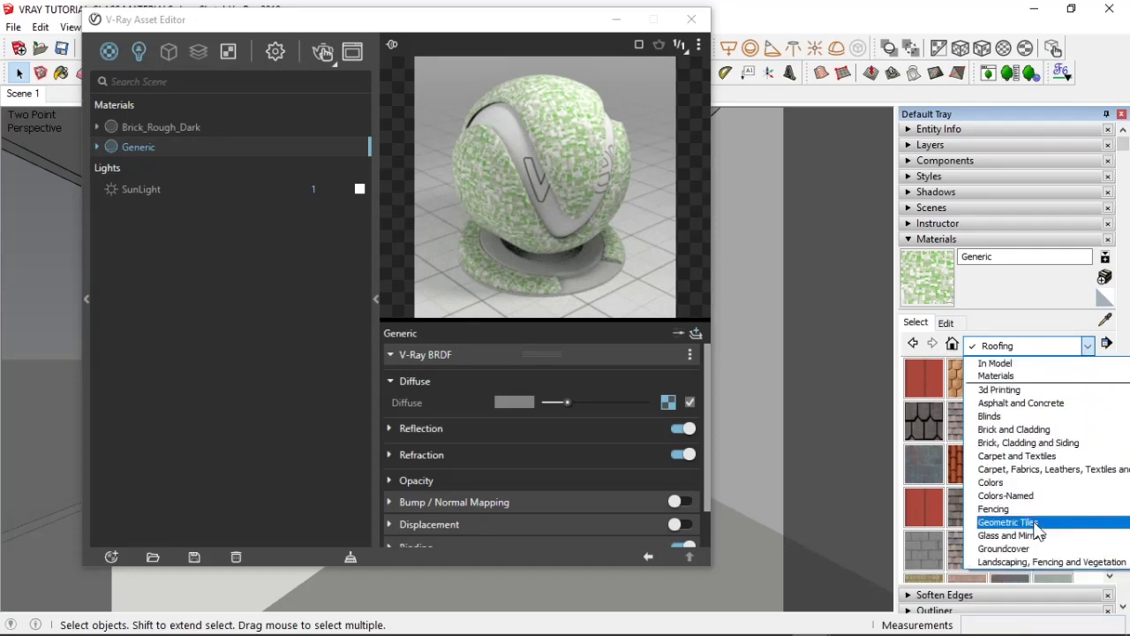
click(481, 31)
Review the Generic material's remaining V-Ray settings in the Asset Editor, down to Binding
mouse_move(223, 26)
mouse_down()
mouse_move(321, 29)
mouse_move(478, 69)
mouse_move(390, 55)
mouse_up()
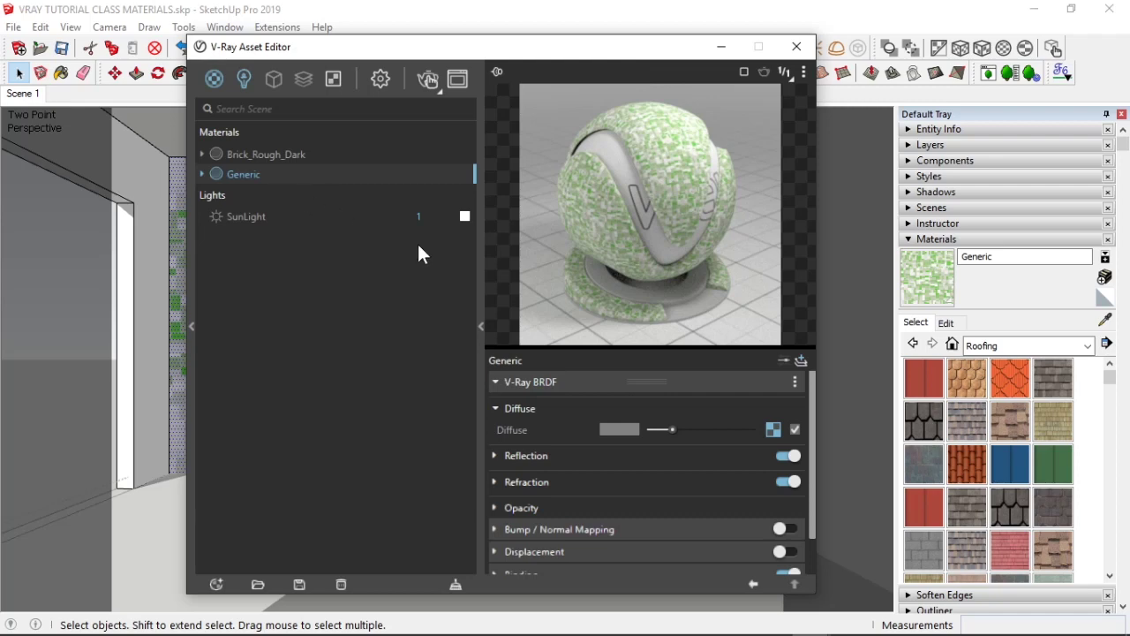
scroll(545, 496, down, 1)
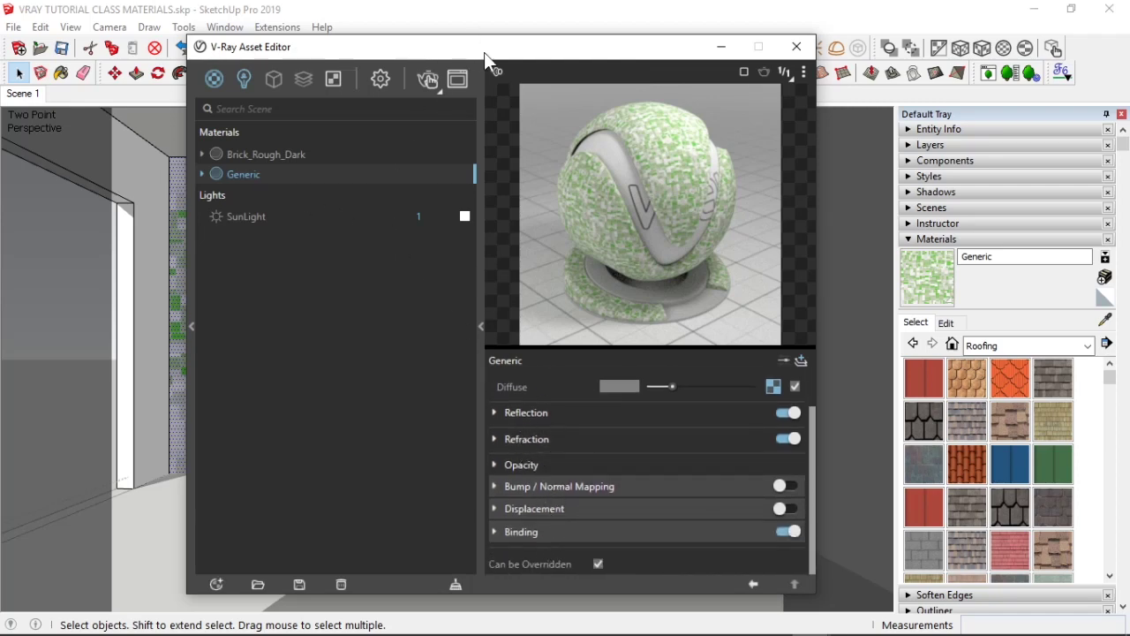
drag(484, 52, 511, 46)
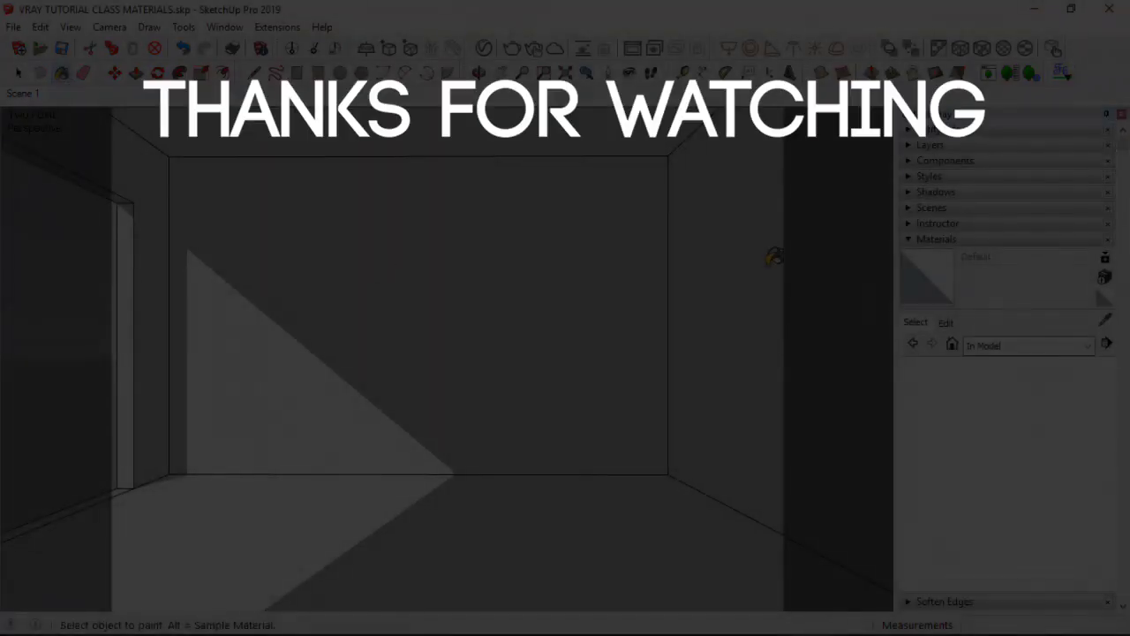
click(1028, 345)
click(997, 418)
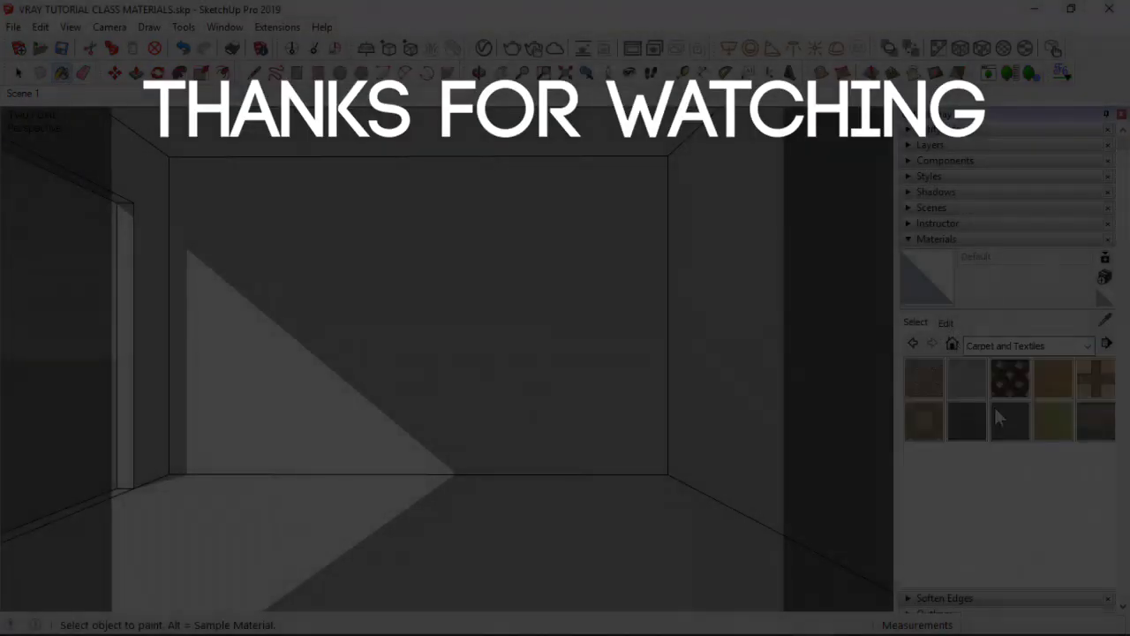
click(1029, 345)
scroll(1016, 424, up, 2)
click(1007, 398)
click(923, 421)
click(495, 285)
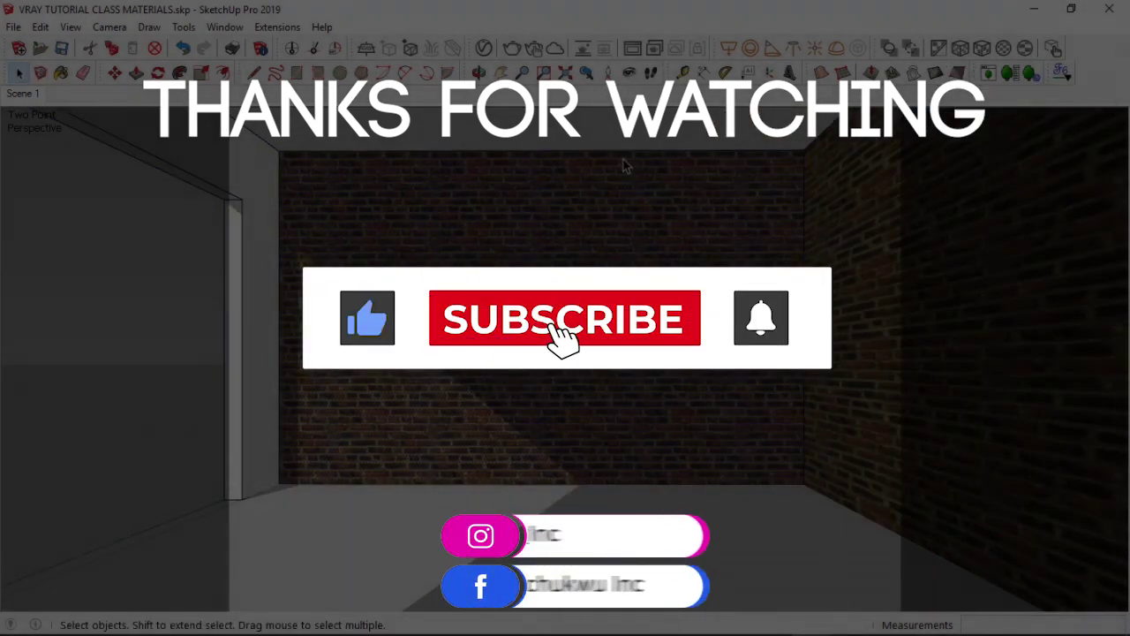
scroll(846, 346, up, 2)
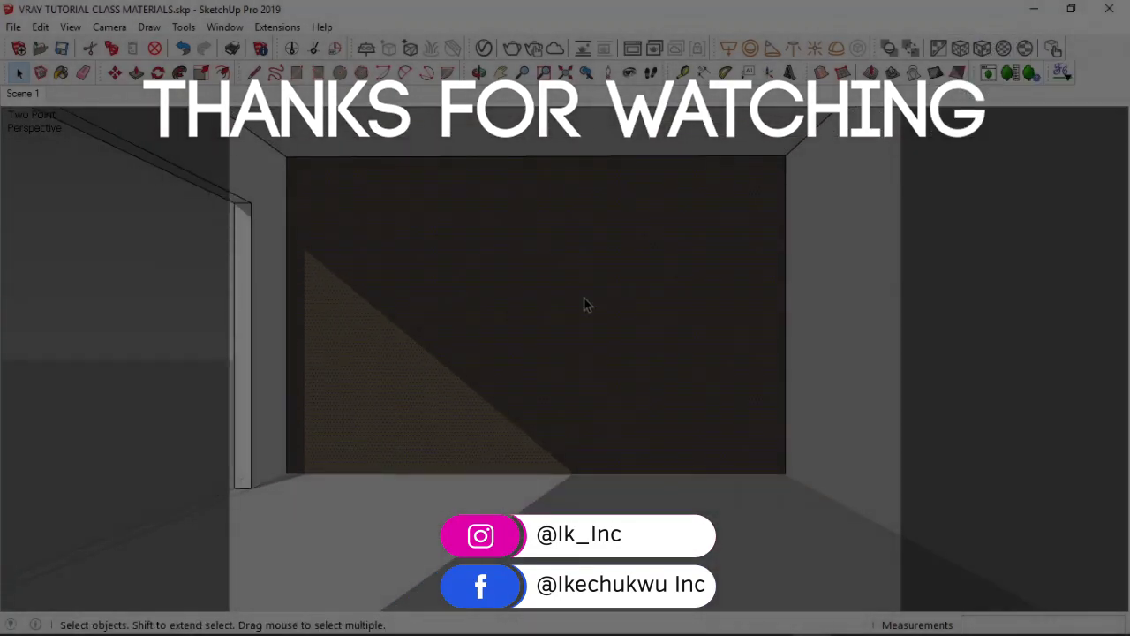
click(584, 305)
click(484, 47)
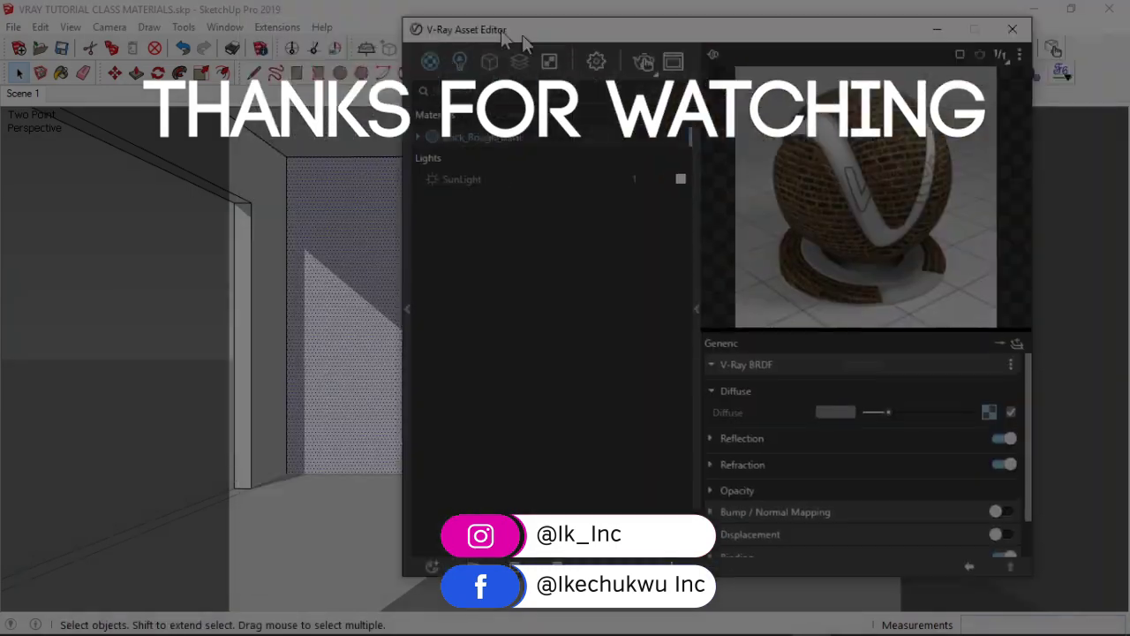